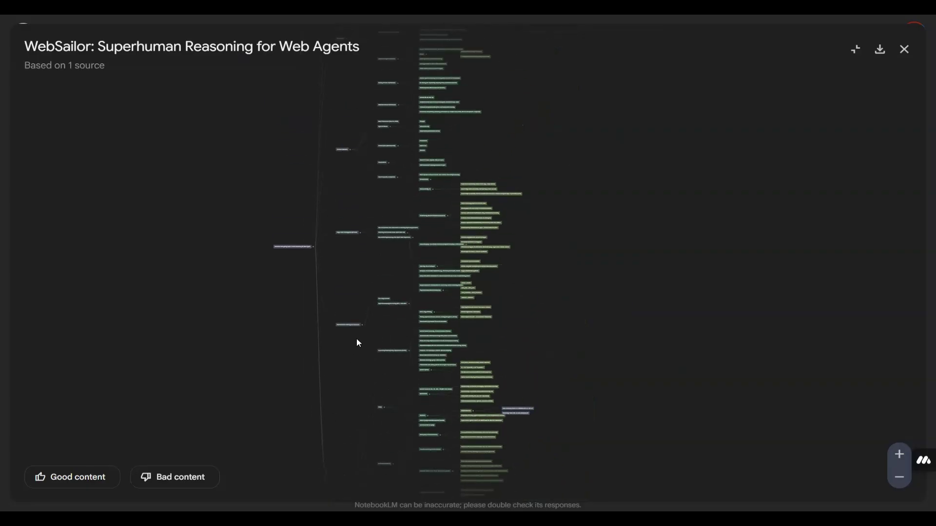
Step: Close the mind map and submit the chat question "use of websailors"
left_click(905, 49)
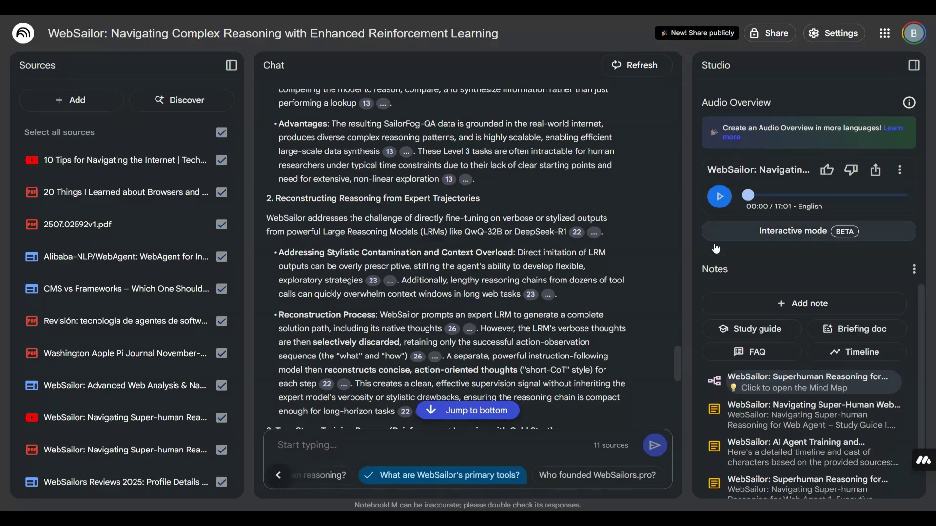
scroll(390, 195, "down", 15)
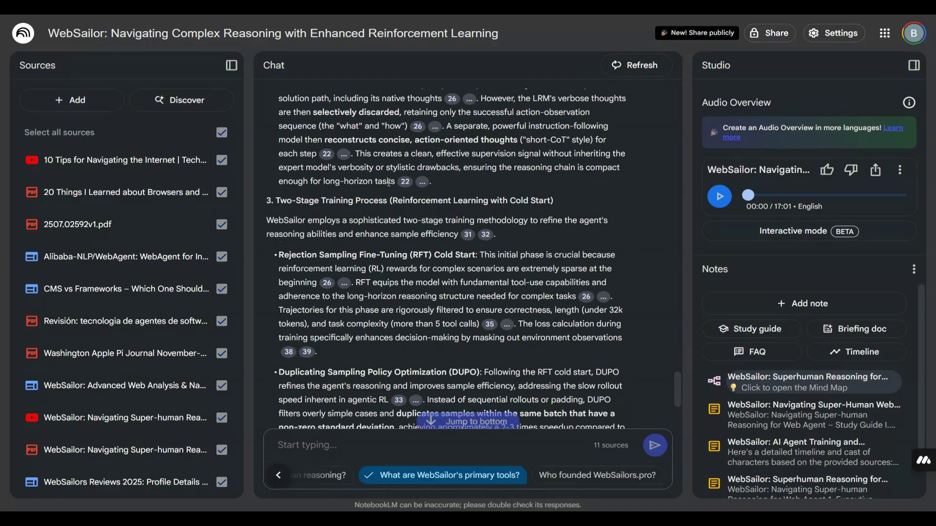
left_click(340, 443)
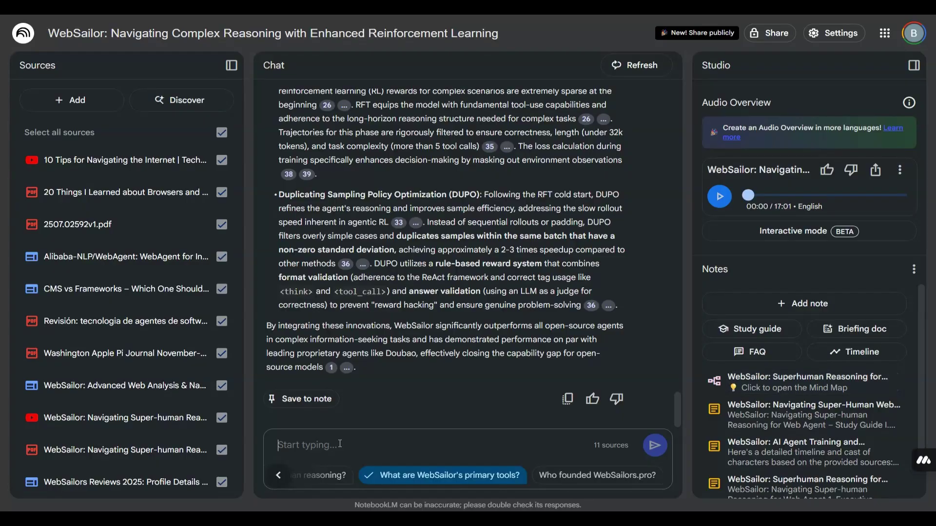
type("af")
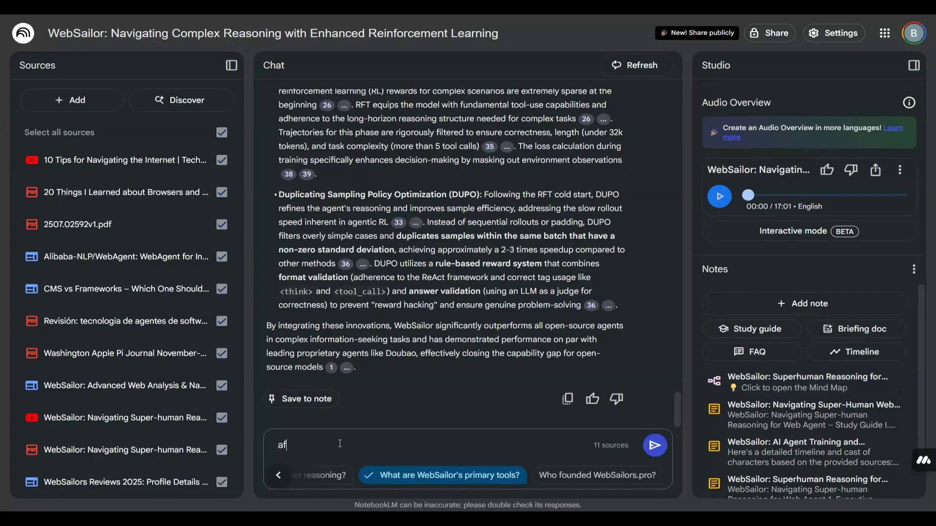
type("vacnj")
key("BackSpace")
key("BackSpace")
key("BackSpace")
key("BackSpace")
key("BackSpace")
key("BackSpace")
key("BackSpace")
type("use of websailors")
key("Return")
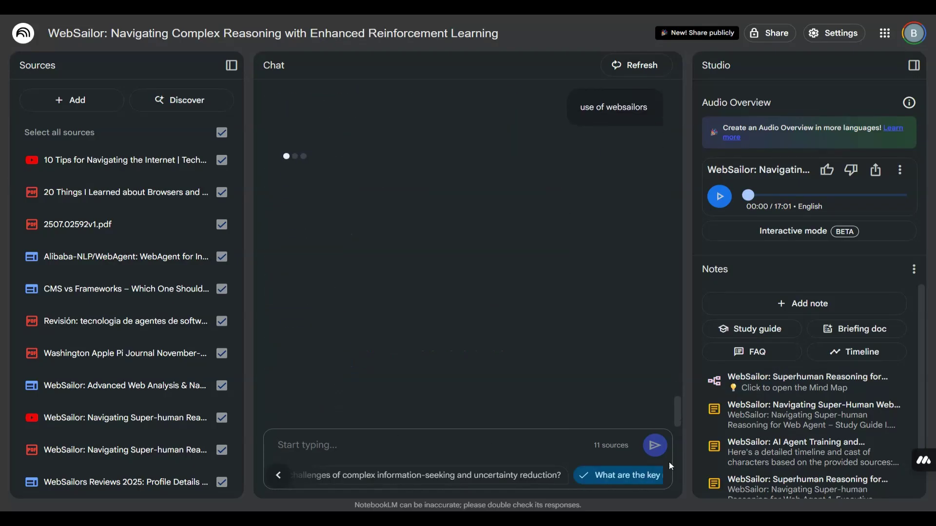
Step: Read the AI Agent Training and Contextual Timeline note down to its cast of characters, then return to the notes overview
left_click(799, 452)
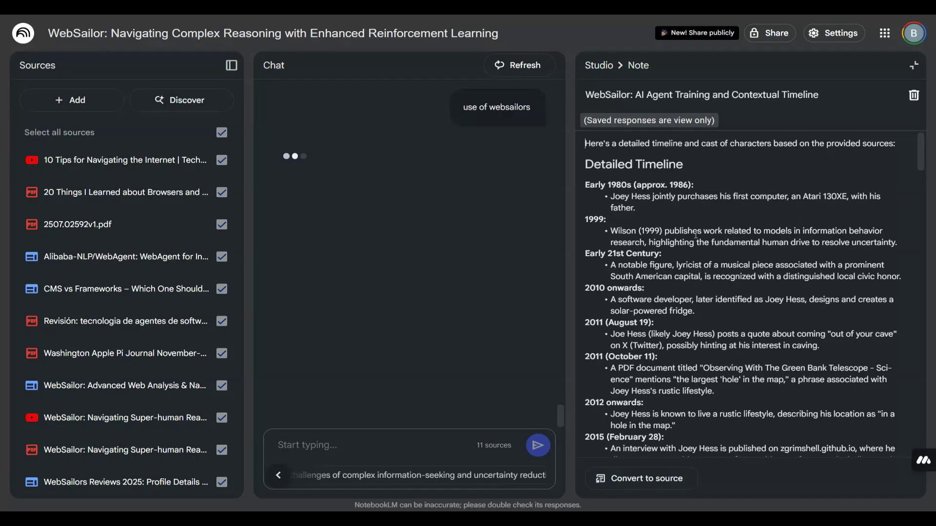
scroll(686, 229, "down", 10)
scroll(695, 234, "down", 15)
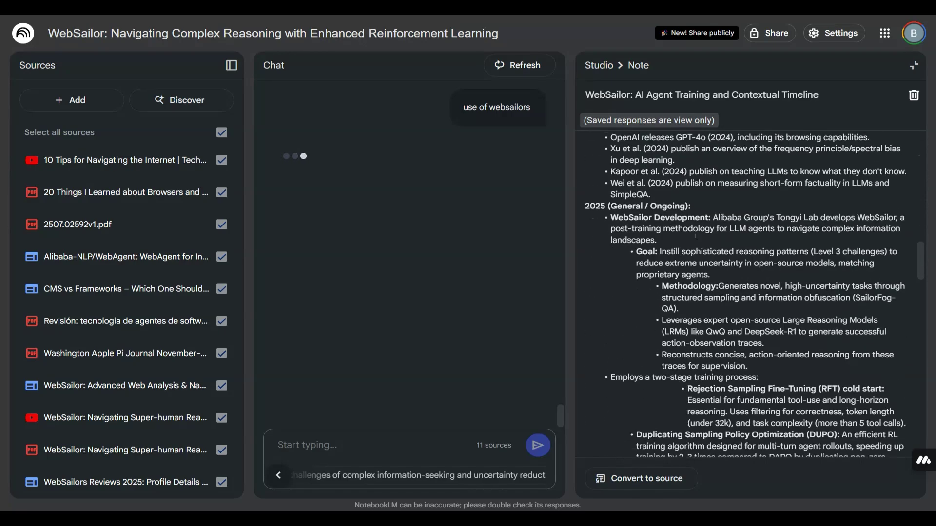
scroll(695, 234, "down", 15)
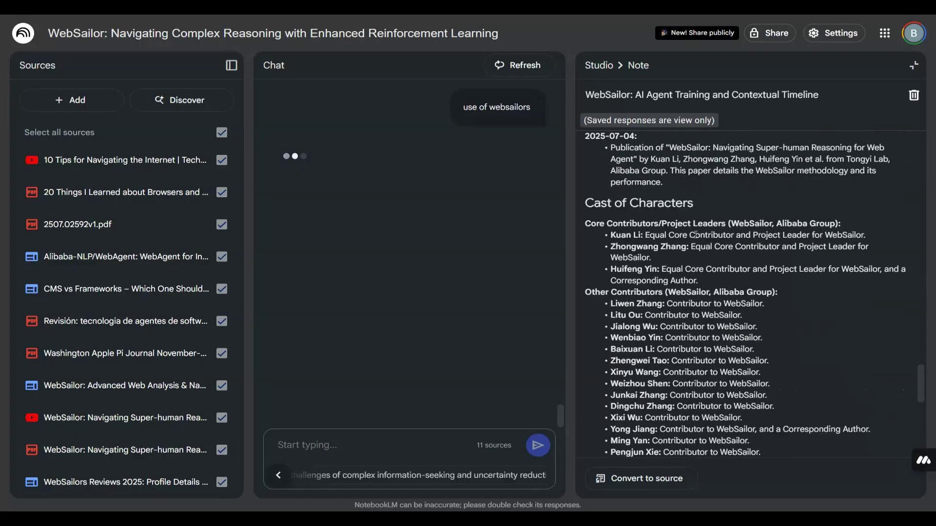
left_click(592, 65)
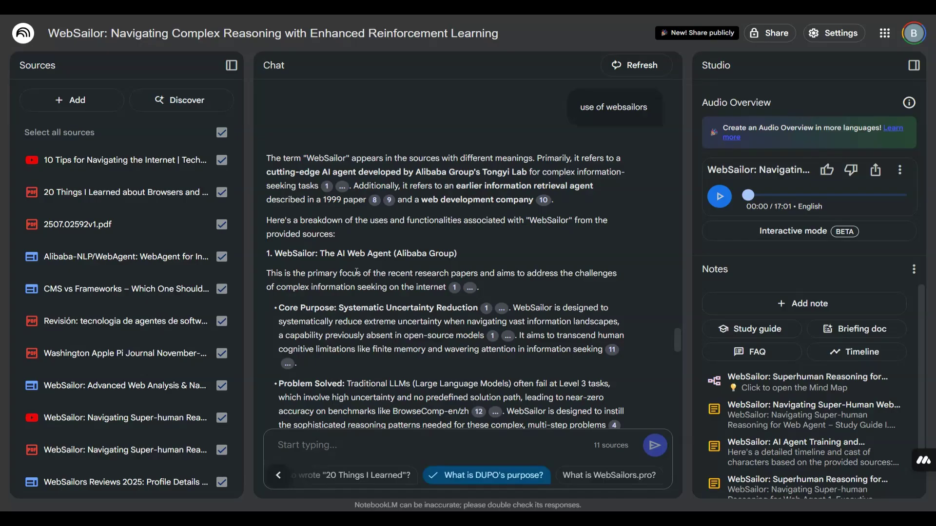
Step: Examine the answer's AI Web Agent section, highlighting the passages on Level 3 tasks, benchmark accuracy, complex knowledge graphs and fuzzy Wikidata entities
left_click_drag(316, 253, 459, 251)
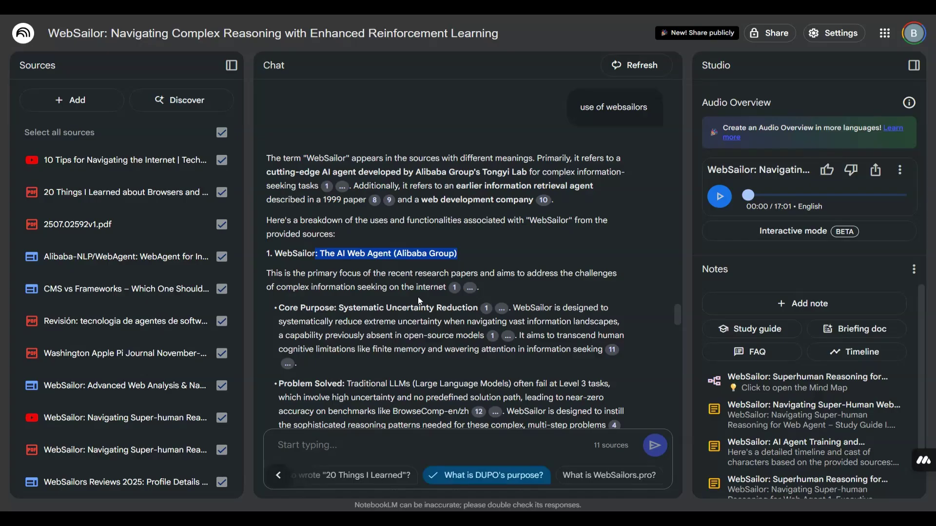
scroll(421, 304, "down", 3)
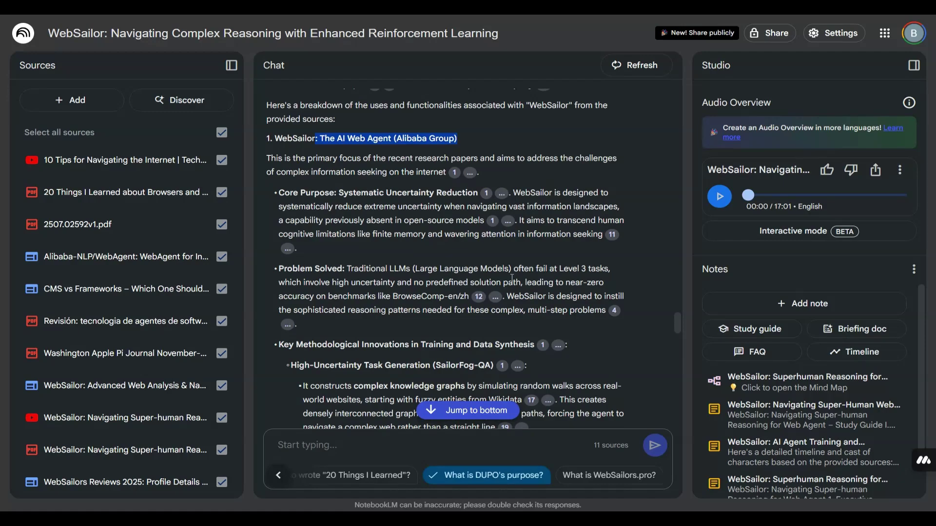
left_click_drag(513, 268, 602, 268)
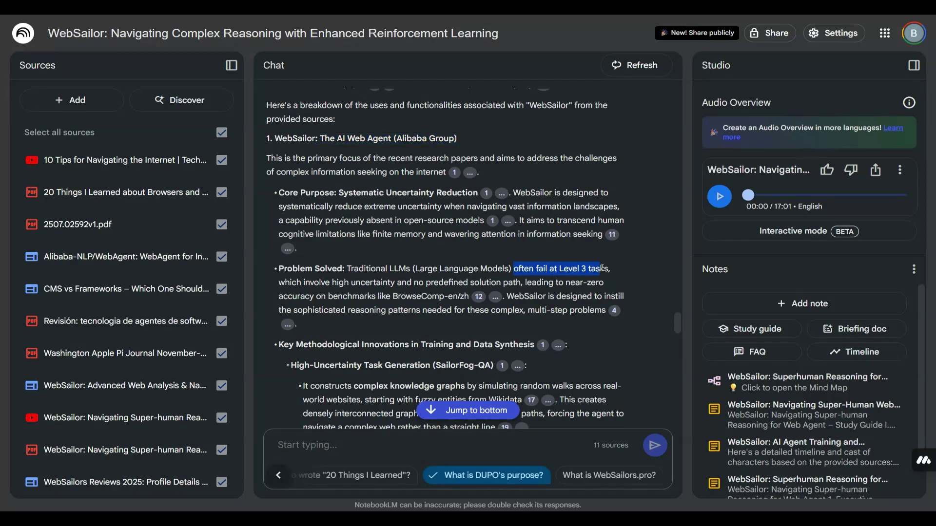
left_click_drag(386, 296, 502, 289)
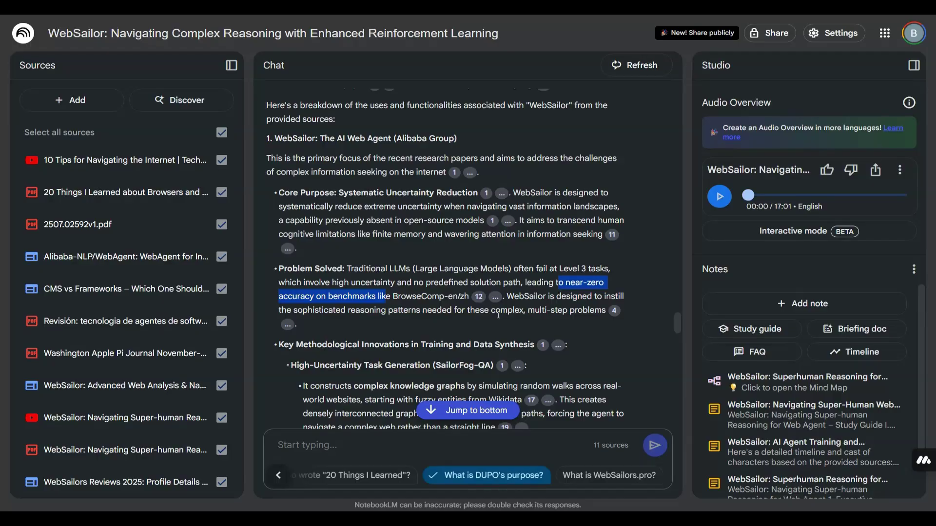
scroll(498, 314, "down", 1)
scroll(498, 316, "down", 4)
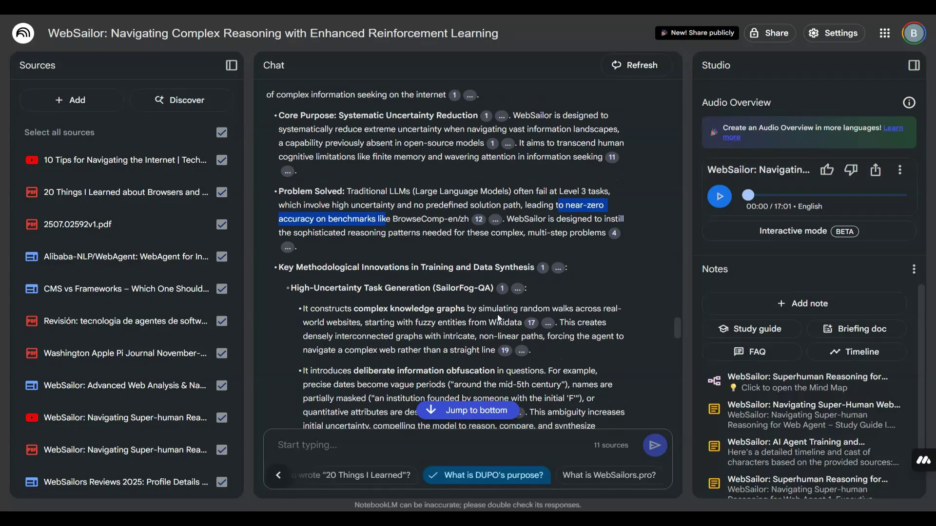
scroll(498, 317, "up", 3)
mouse_move(505, 313)
left_click_drag(434, 250, 464, 250)
left_click_drag(377, 270, 437, 270)
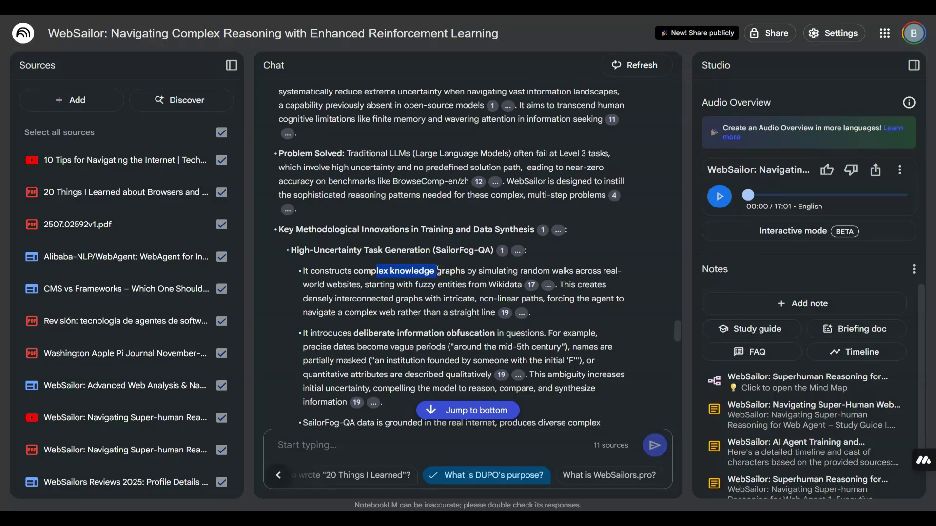
left_click_drag(363, 285, 506, 286)
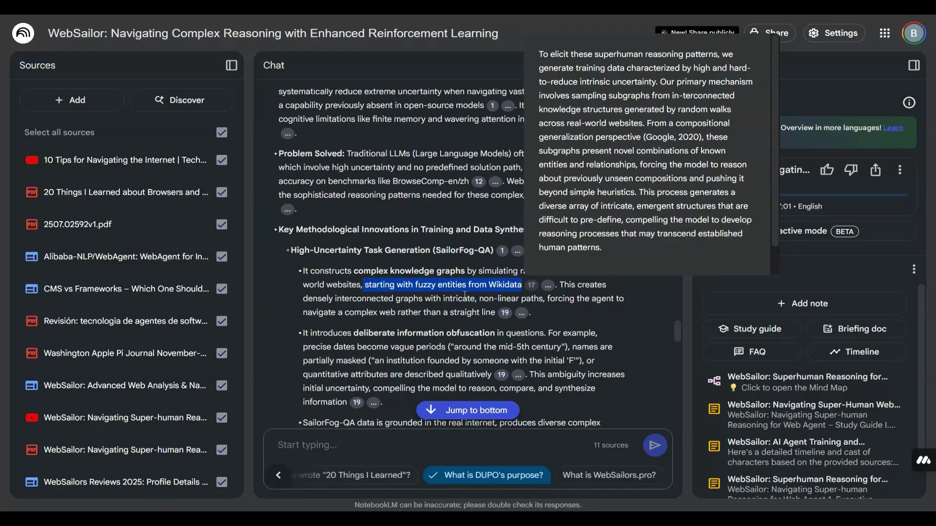
Step: Read the rest of the answer from Reconstructing Reasoning from Expert Trajectories through the WebSailors.pro section, highlighting the expert trajectories heading
scroll(409, 312, "down", 5)
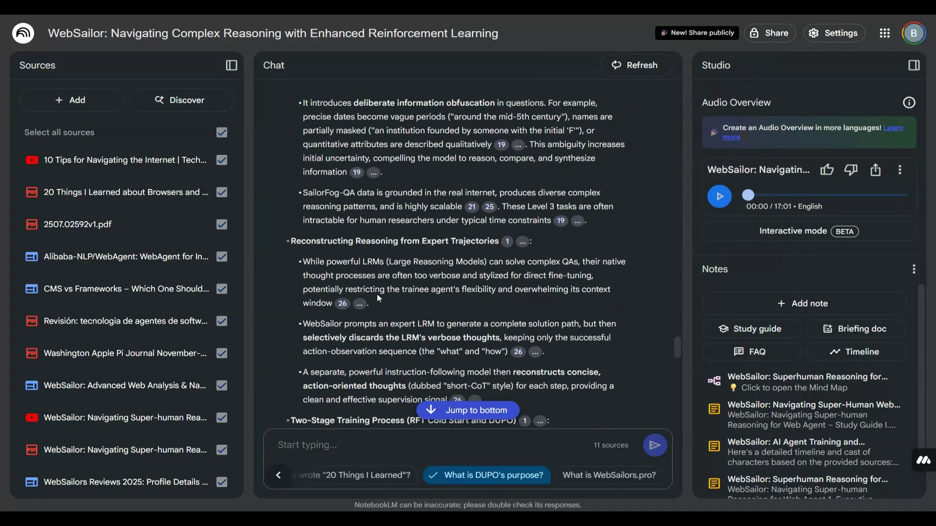
left_click_drag(290, 241, 496, 241)
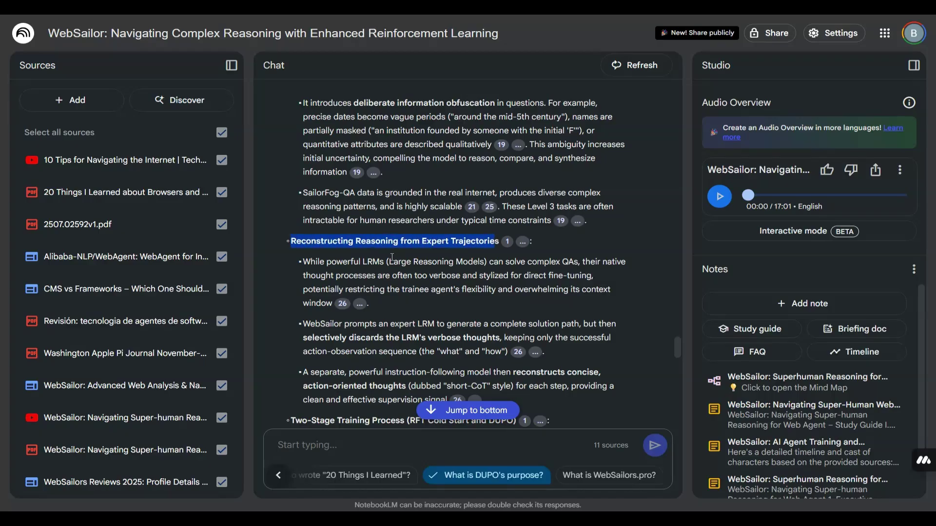
left_click_drag(399, 262, 437, 262)
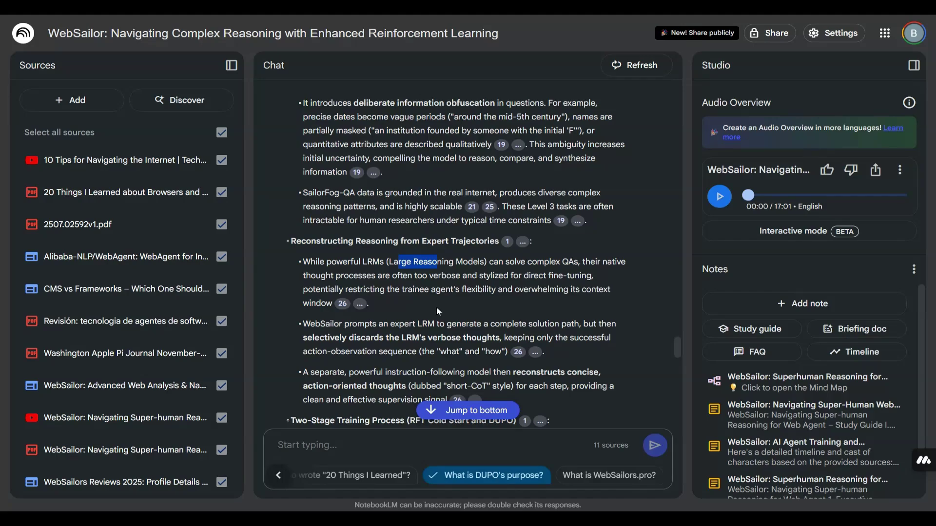
scroll(438, 311, "down", 1)
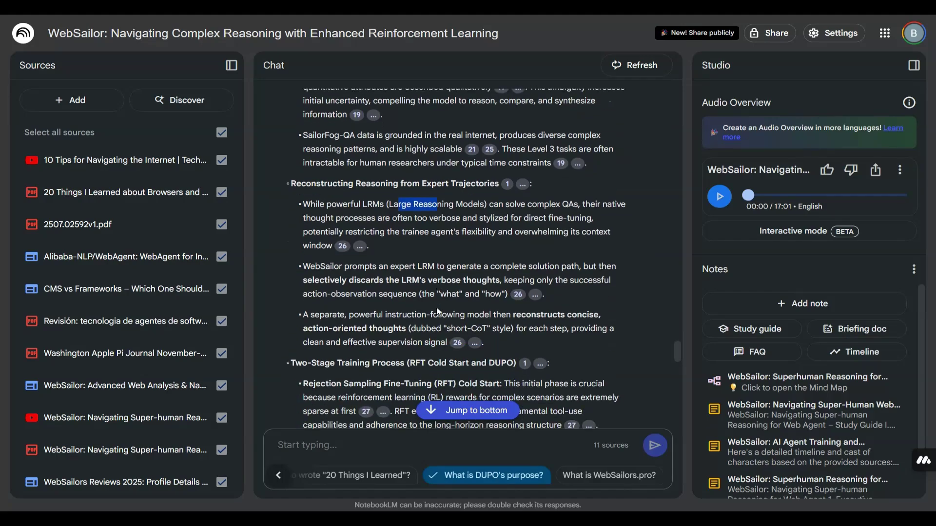
scroll(438, 311, "down", 1)
scroll(437, 311, "down", 2)
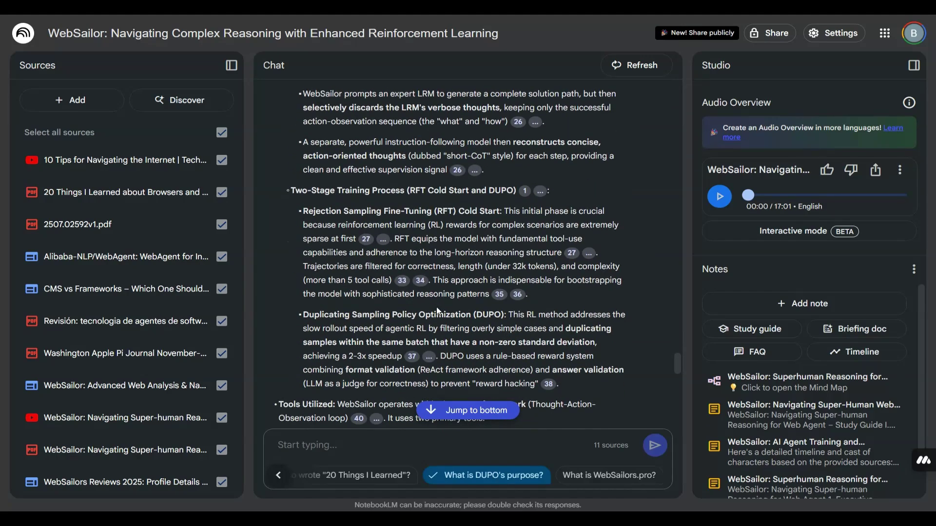
scroll(438, 310, "down", 8)
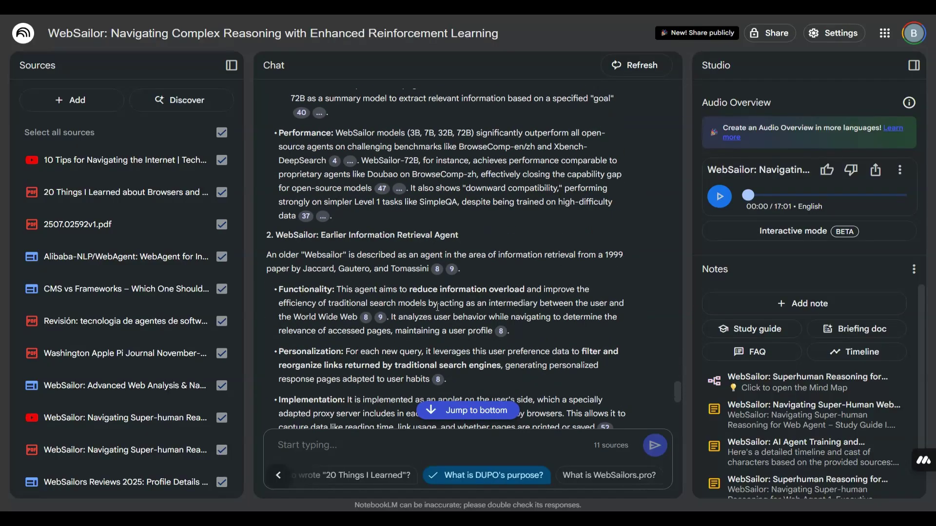
scroll(438, 307, "down", 6)
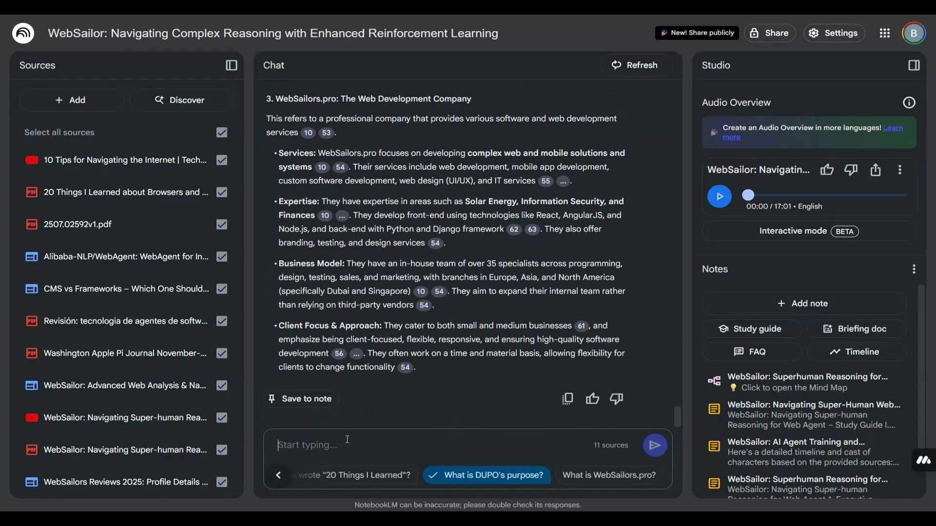
Step: Submit the follow-up chat question "where i can use tis"
type("where ")
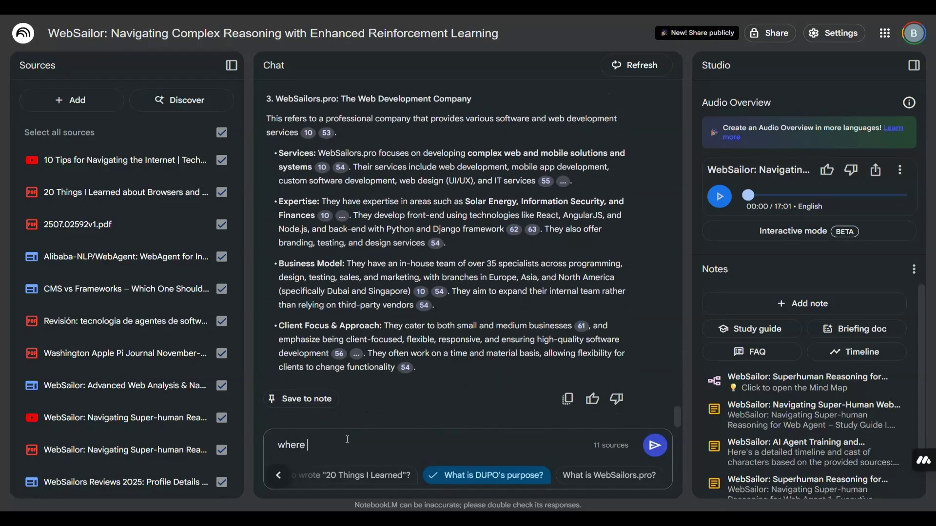
type("i can use it")
key("Return")
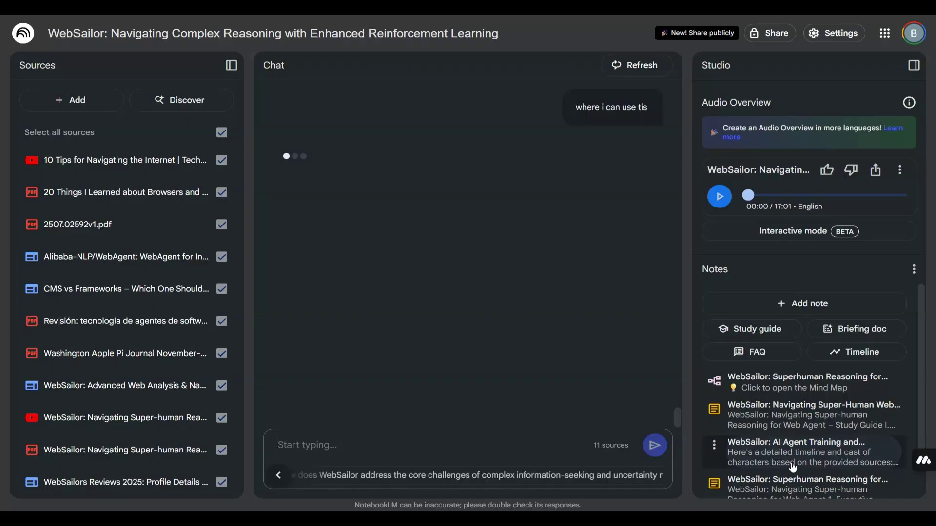
Step: Open the note WebSailor: Superhuman Reasoning for Web Agents and review its Executive Summary
left_click(792, 484)
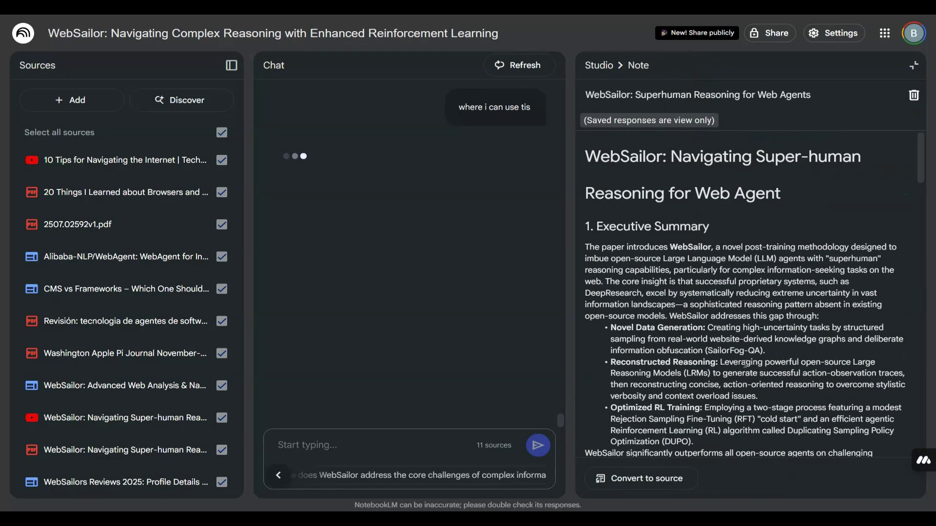
scroll(713, 260, "down", 2)
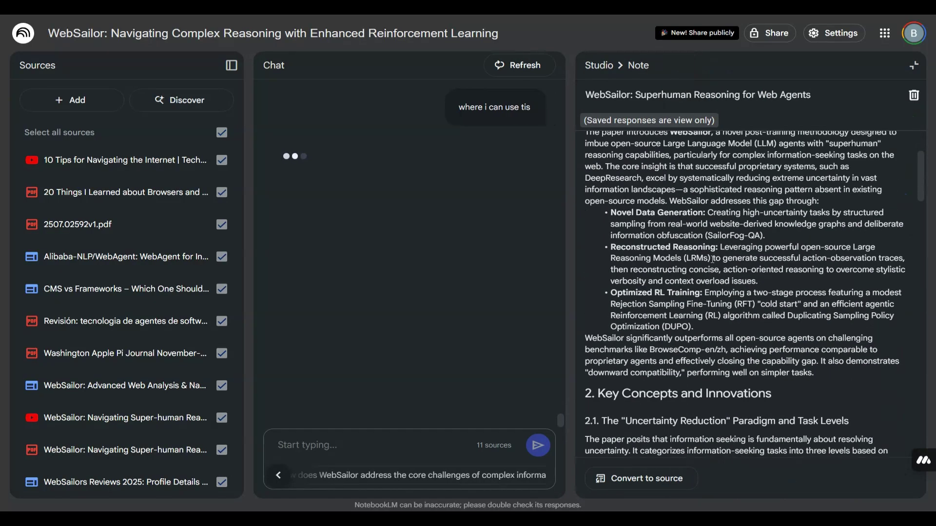
scroll(713, 259, "up", 1)
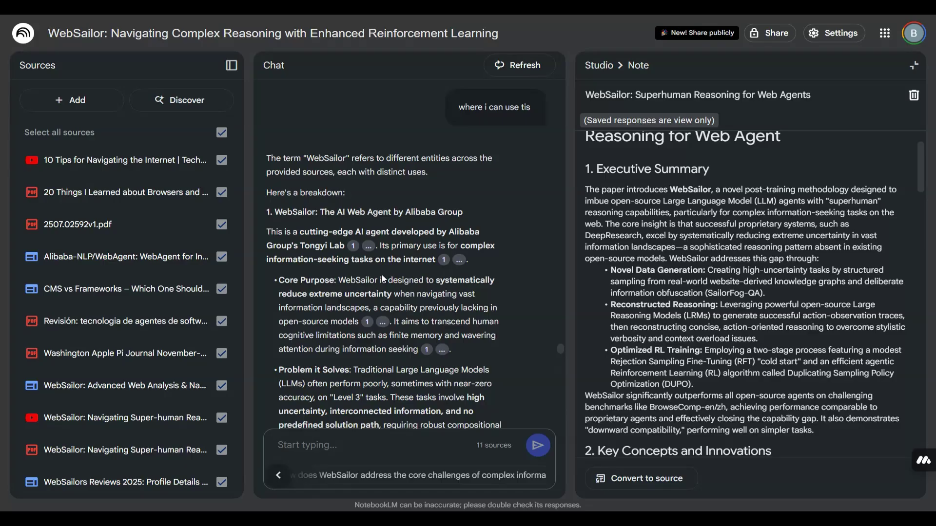
Step: Read the follow-up answer to its end, highlighting Duplicating Sampling Policy Optimization and the ReAct framework tools passage
scroll(382, 274, "down", 6)
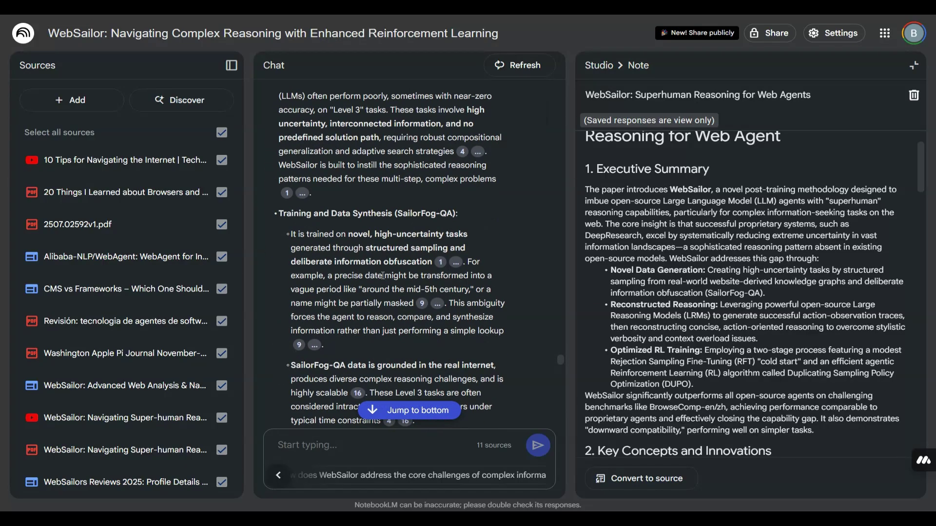
scroll(383, 275, "down", 5)
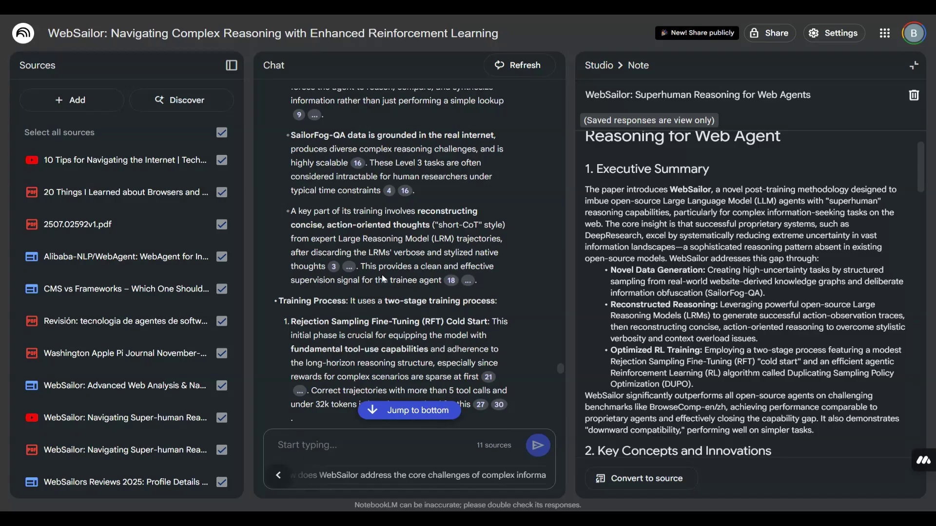
scroll(383, 279, "down", 4)
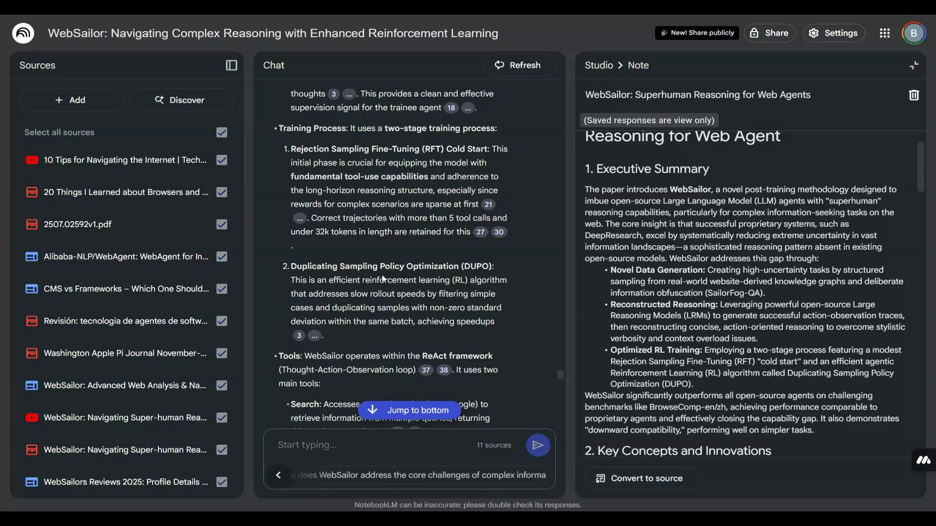
left_click_drag(291, 266, 459, 265)
scroll(458, 263, "down", 4)
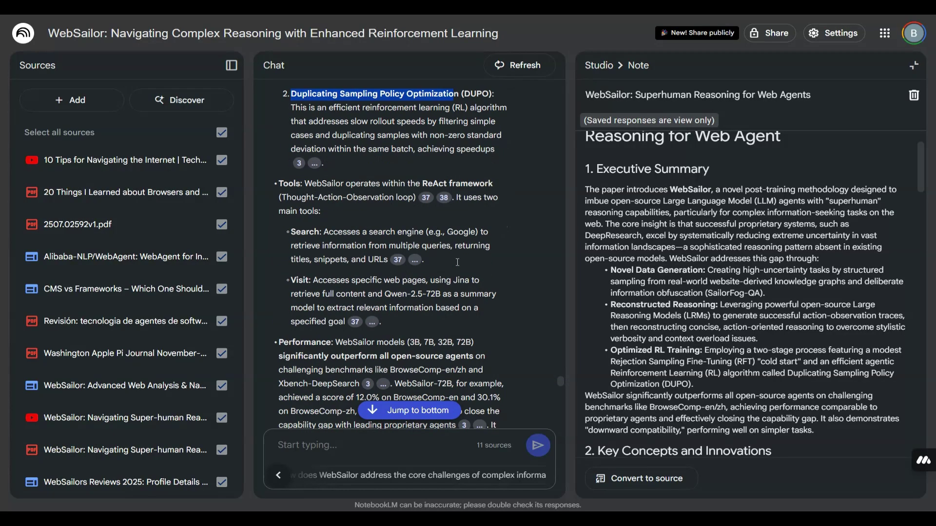
left_click_drag(422, 184, 492, 214)
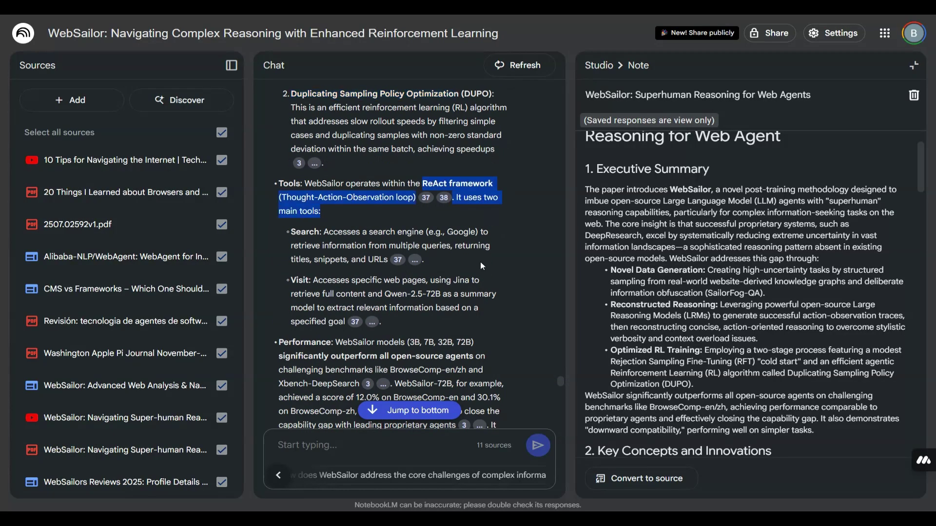
scroll(481, 262, "down", 9)
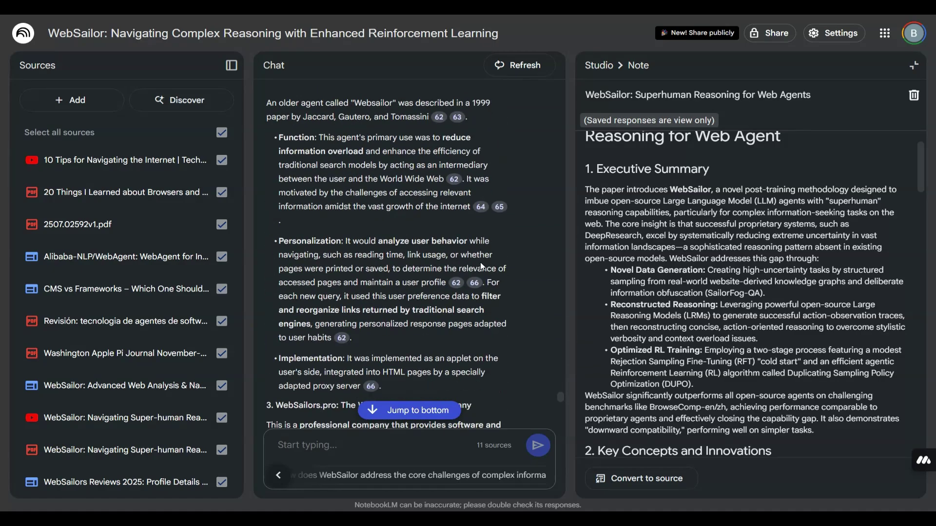
scroll(480, 266, "down", 7)
scroll(481, 262, "down", 9)
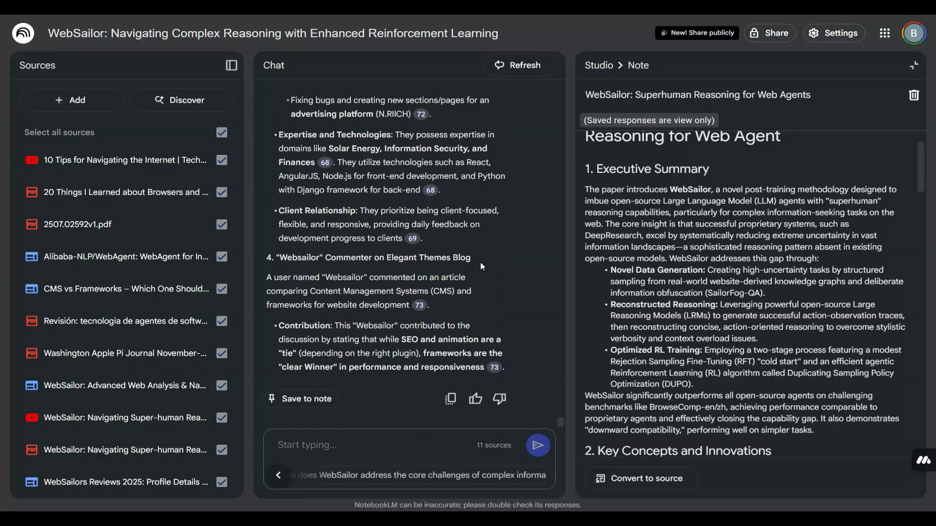
Step: Read the WebSailor: Superhuman Reasoning for Web Agents note from its Executive Summary through Limitations and Future Work
scroll(663, 299, "down", 1)
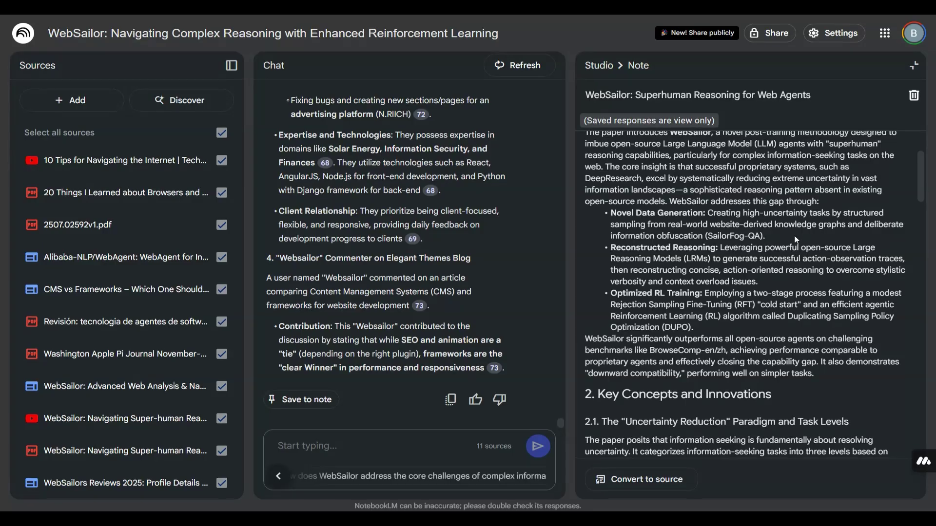
scroll(779, 274, "down", 3)
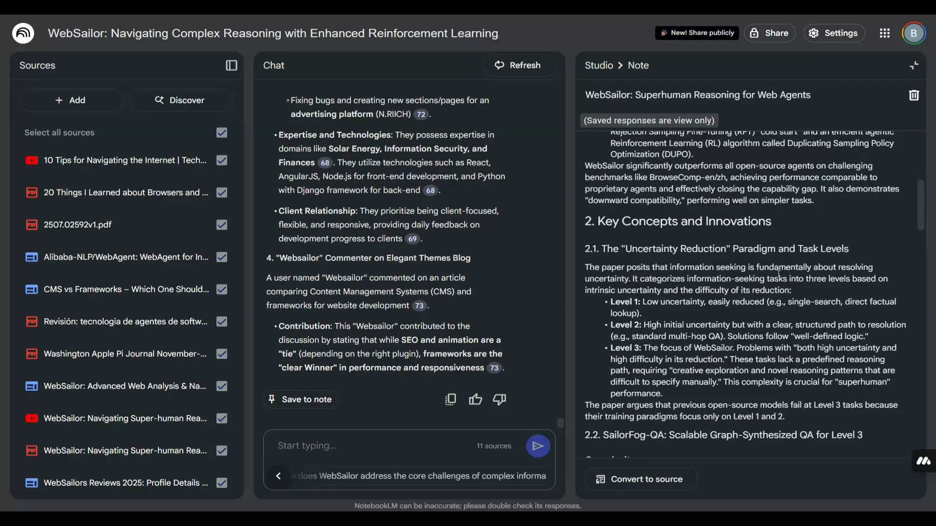
scroll(779, 275, "down", 2)
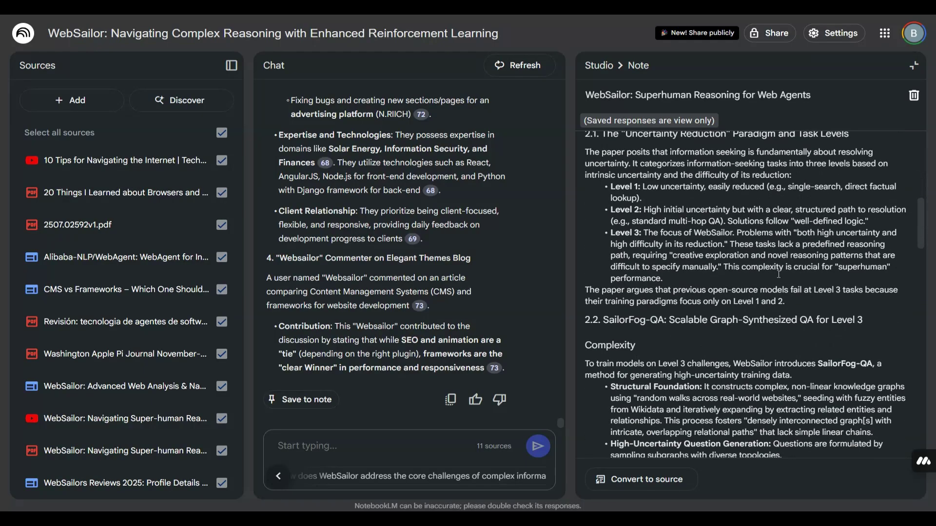
scroll(779, 274, "down", 3)
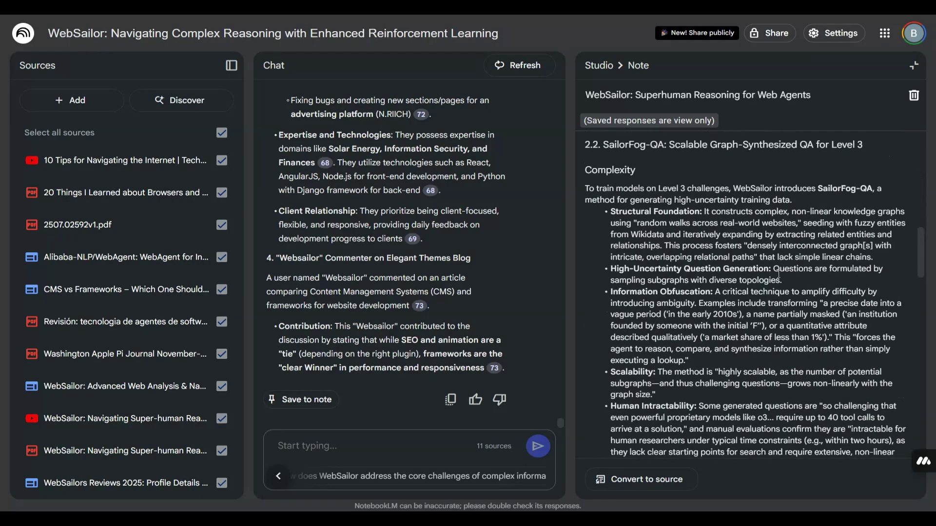
scroll(779, 274, "down", 3)
scroll(779, 274, "down", 3)
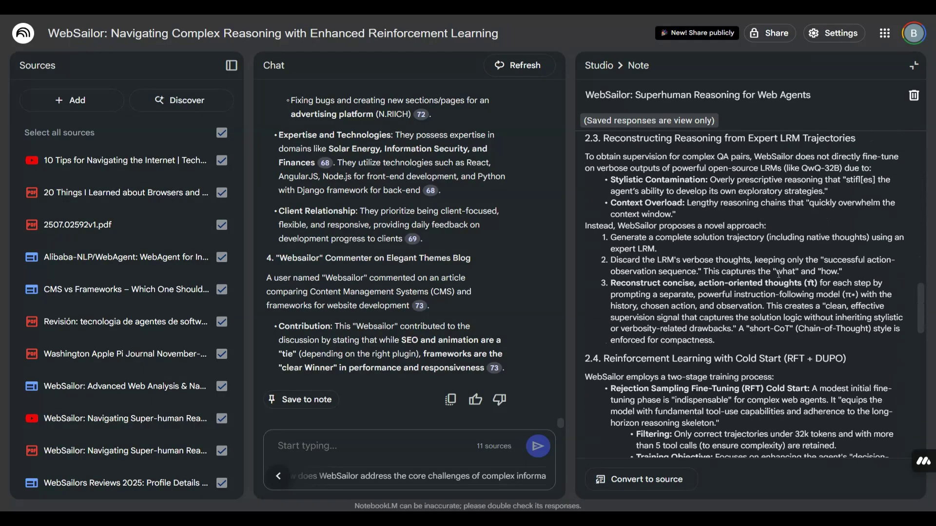
scroll(779, 274, "down", 3)
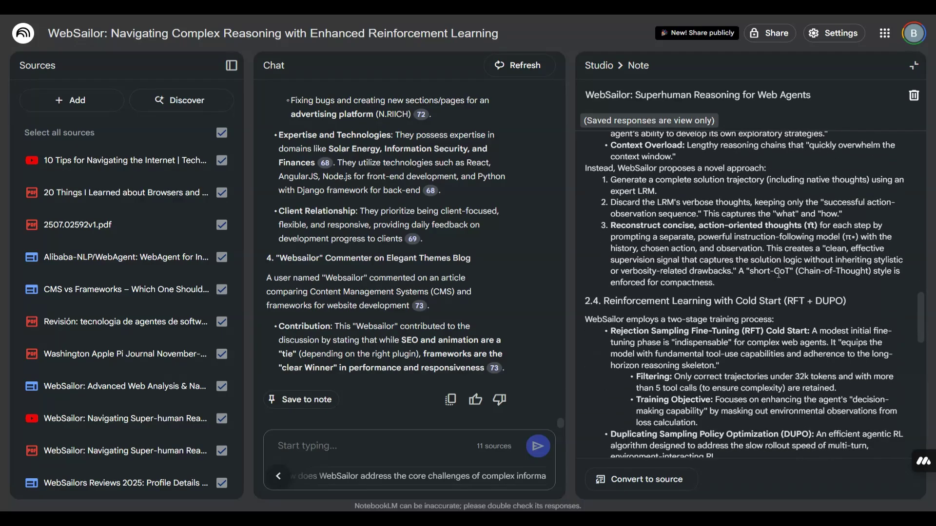
scroll(778, 274, "down", 3)
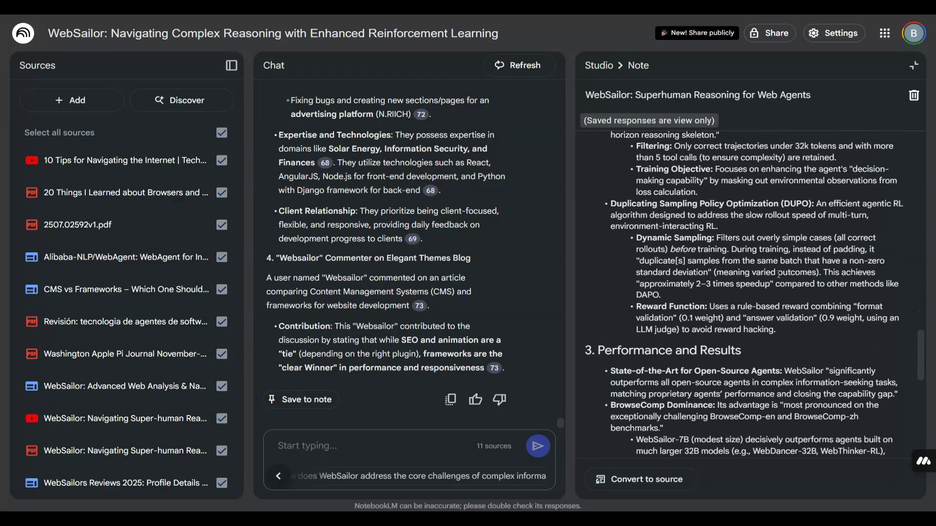
scroll(778, 275, "down", 2)
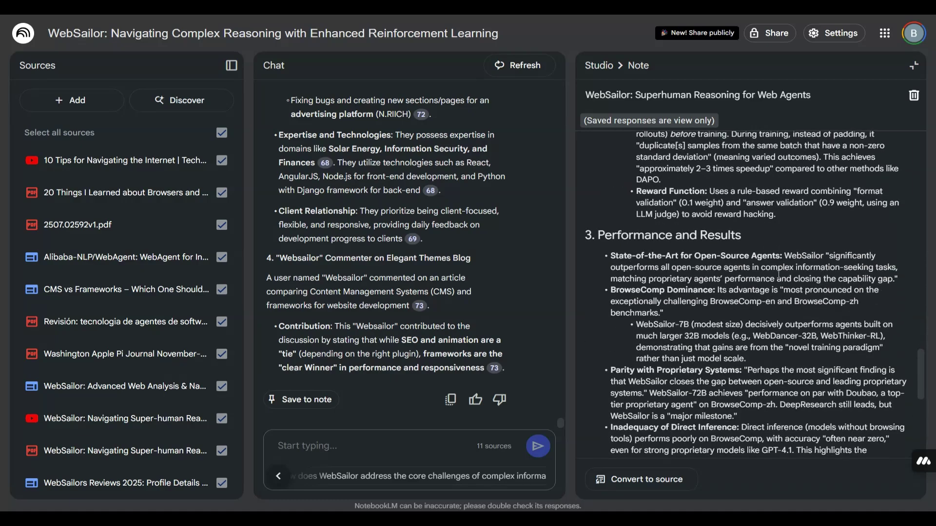
scroll(779, 275, "down", 2)
scroll(779, 274, "down", 4)
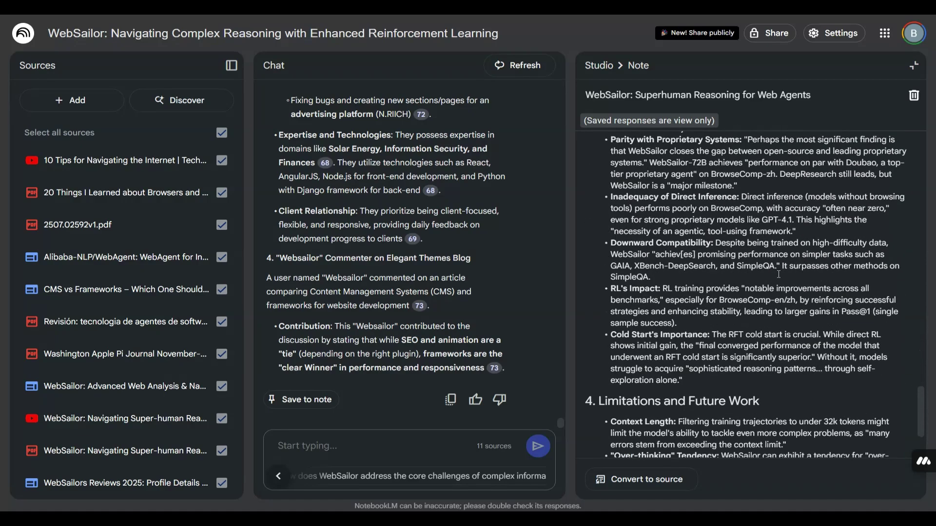
Step: Submit the chat question "what kind of applciaiton i can create using this"
left_click(403, 440)
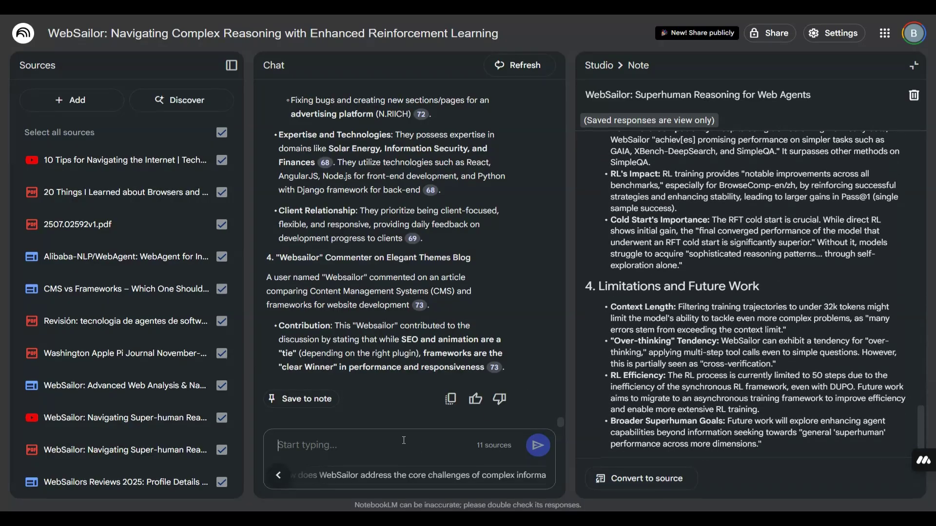
type("what kin")
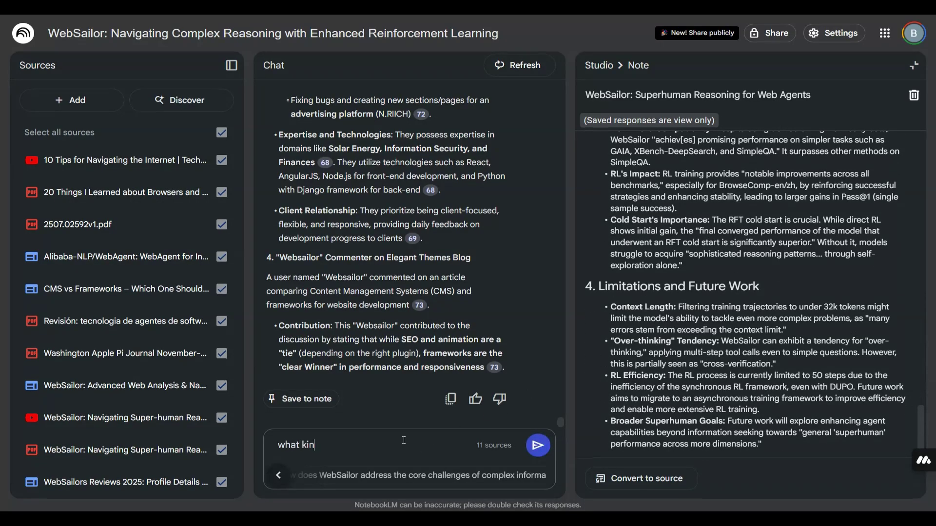
type("d of applciaiton i can cr")
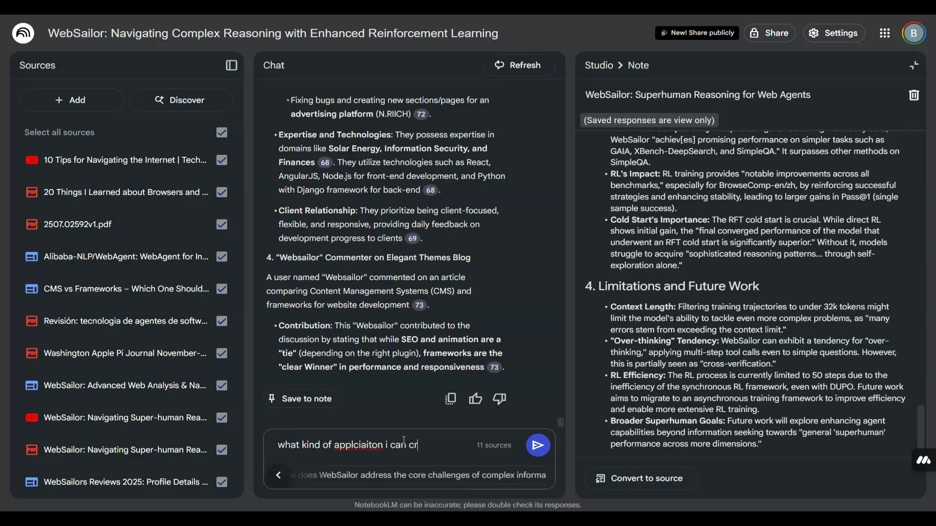
type("eate using this")
key("BackSpace")
key("BackSpace")
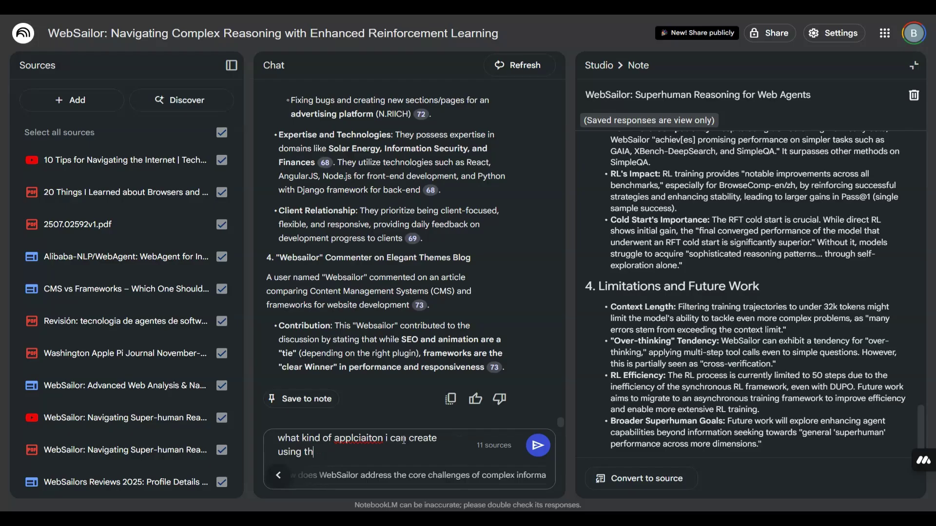
type("is")
key("Return")
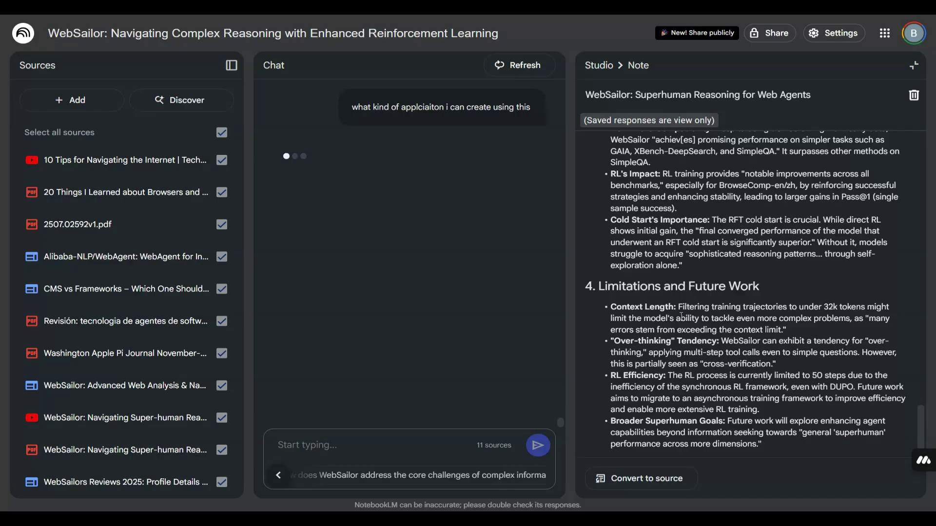
Step: Highlight the note's Context Length through RL Efficiency limitations and return to section 2.4 on Reinforcement Learning with Cold Start
left_click_drag(682, 307, 879, 305)
left_click_drag(886, 304, 892, 398)
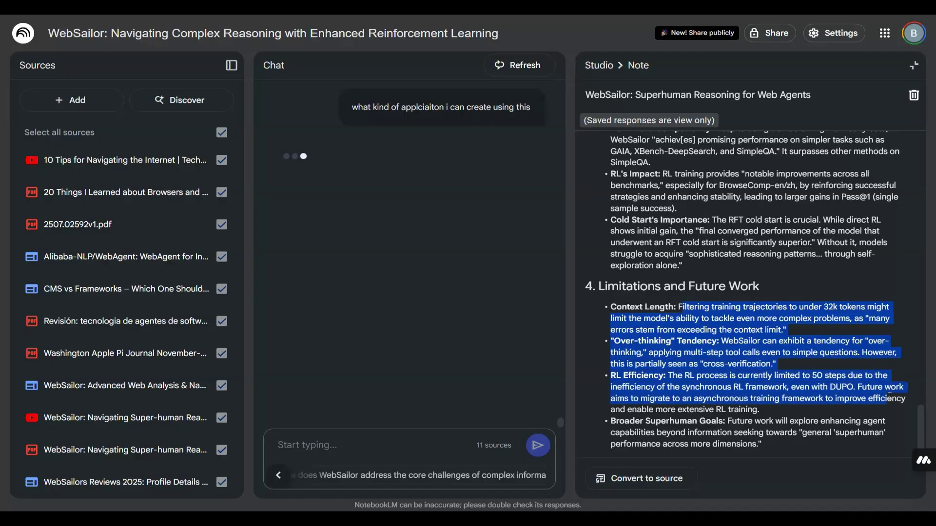
scroll(797, 333, "up", 8)
scroll(797, 333, "up", 5)
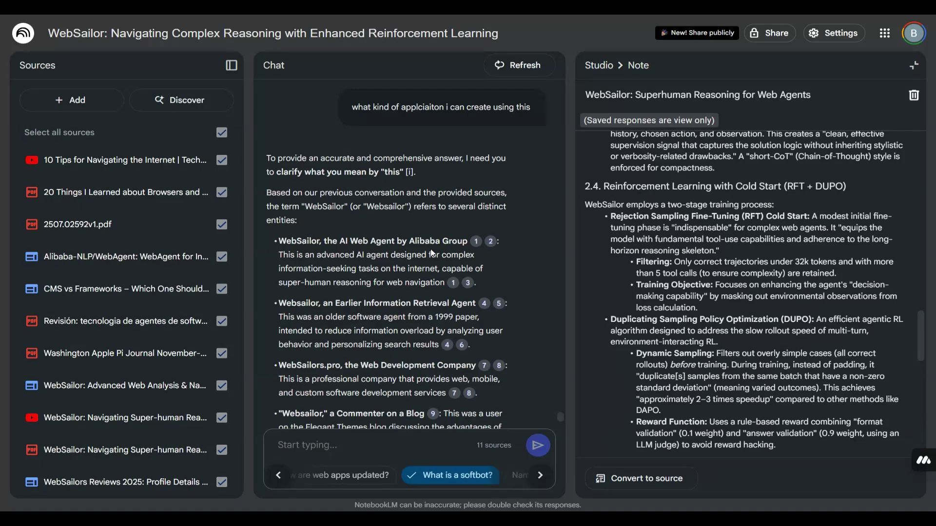
Step: Read the chat answer about which "this" is meant, highlighting the entry on WebSailor, the AI Web Agent
left_click_drag(276, 241, 363, 244)
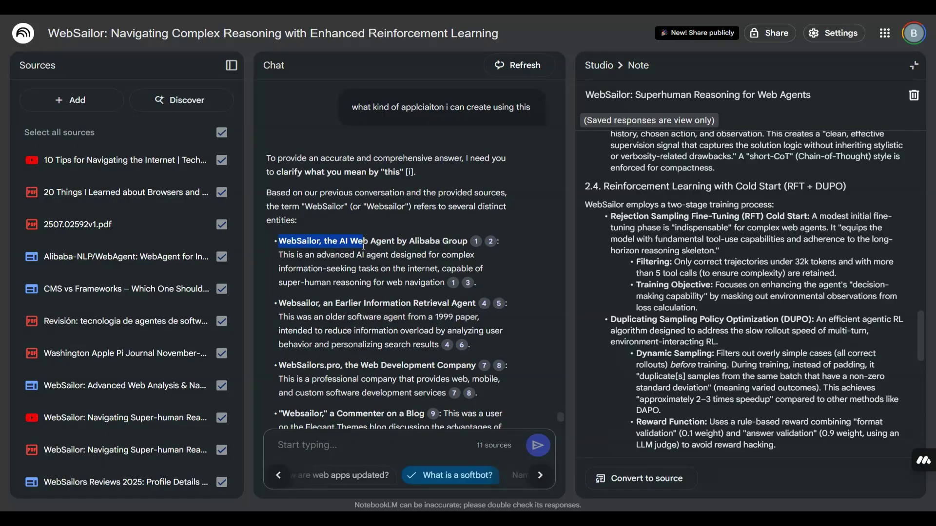
scroll(363, 245, "down", 3)
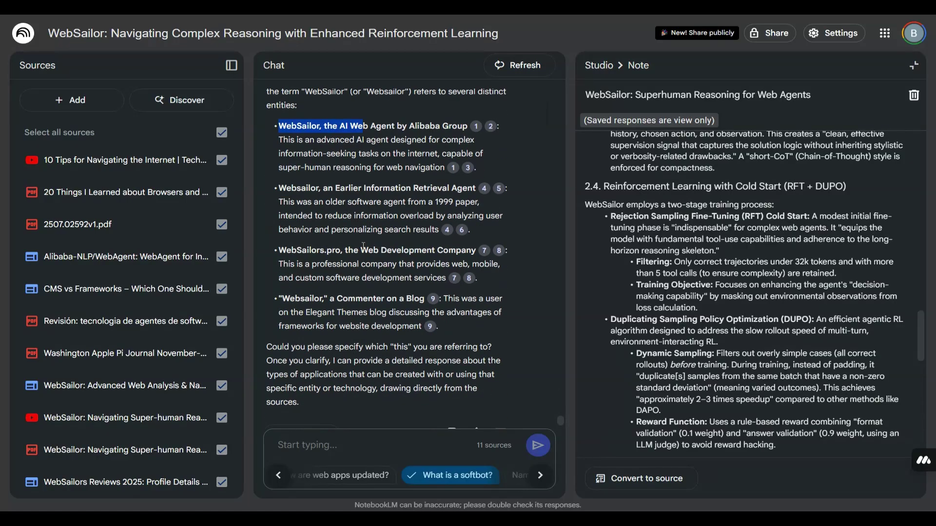
scroll(363, 246, "up", 3)
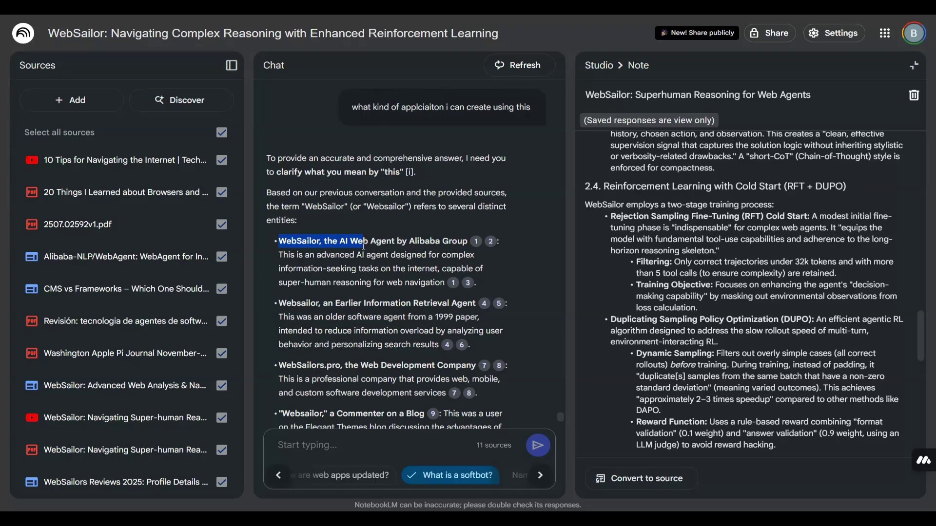
scroll(363, 245, "down", 2)
scroll(363, 245, "down", 2)
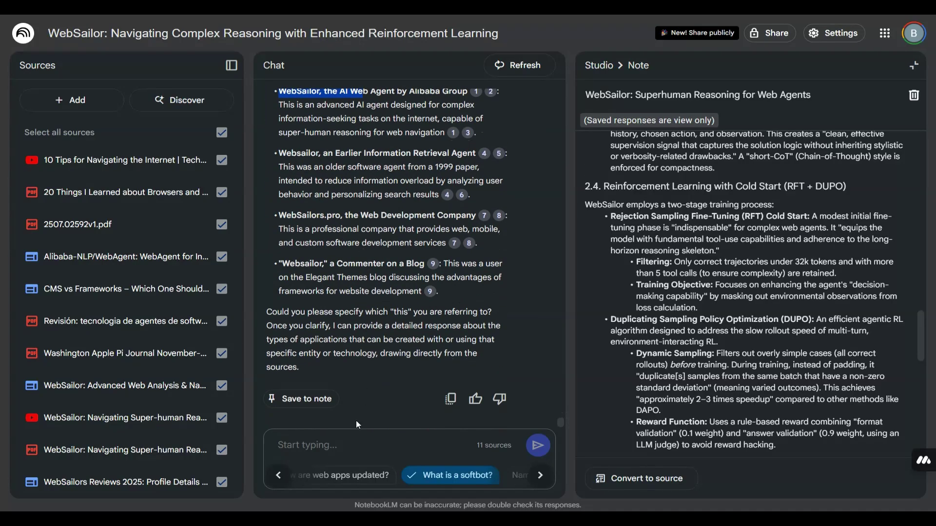
Step: Submit the chat question "what kind application i ca build using this"
left_click(334, 444)
type("what ")
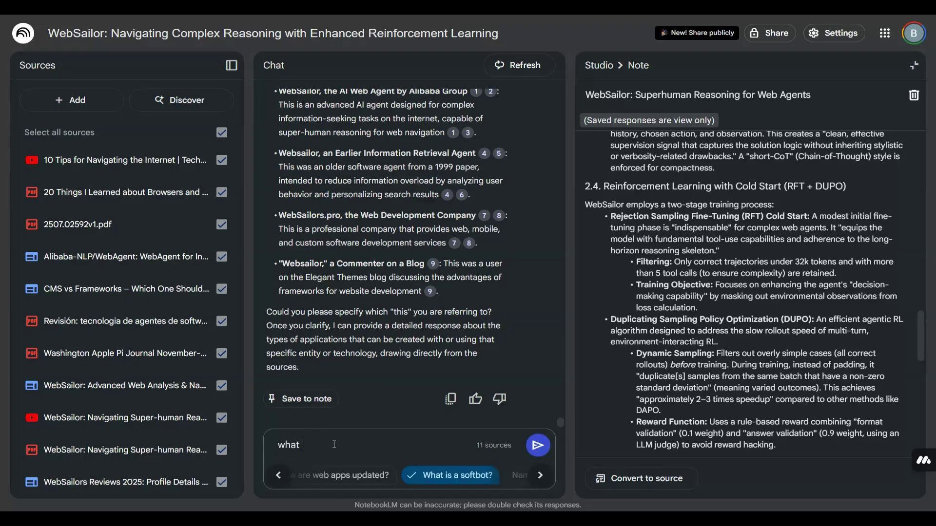
type("kind applciaiton ")
type("i ca")
type(" bu")
type("ild using this")
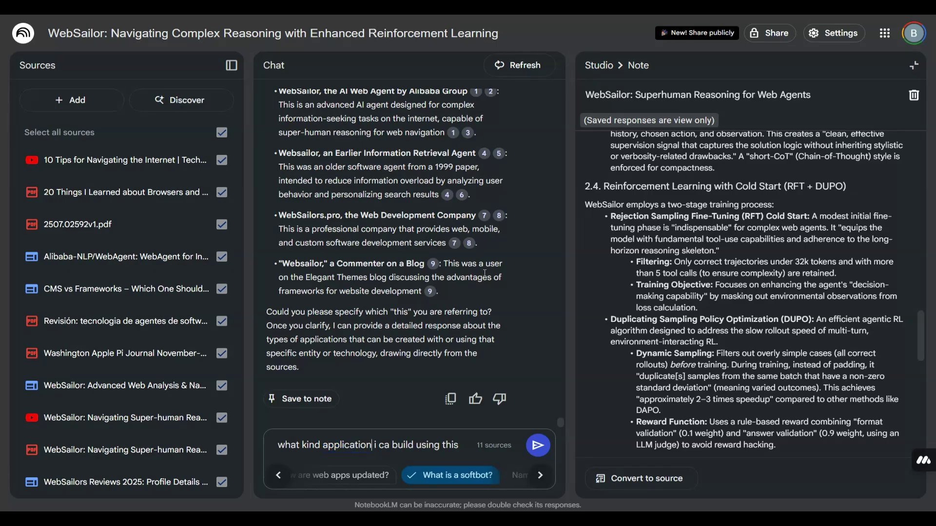
key("Return")
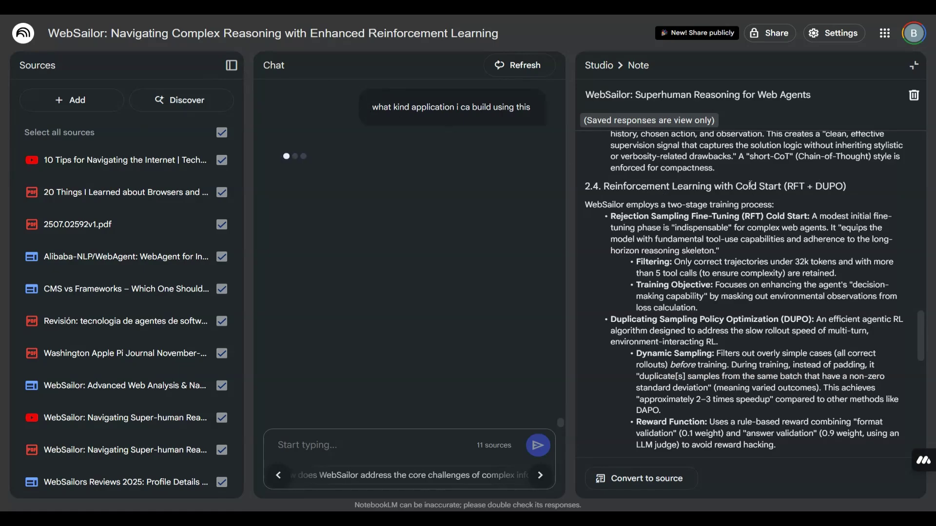
Step: Discover sources on the note's heading "Reinforcement Learning with Cold Start (RFT + DUPO)" and import them into the notebook
left_click_drag(599, 187, 867, 186)
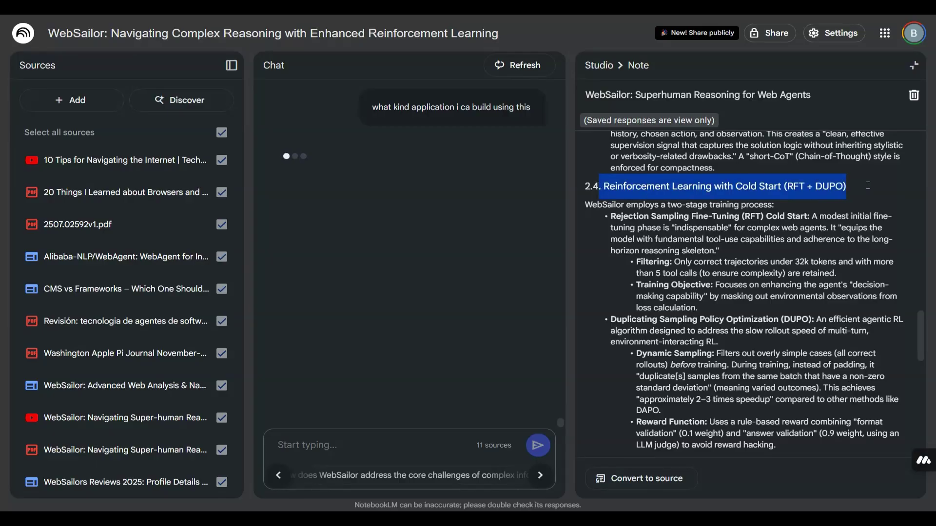
left_click(198, 103)
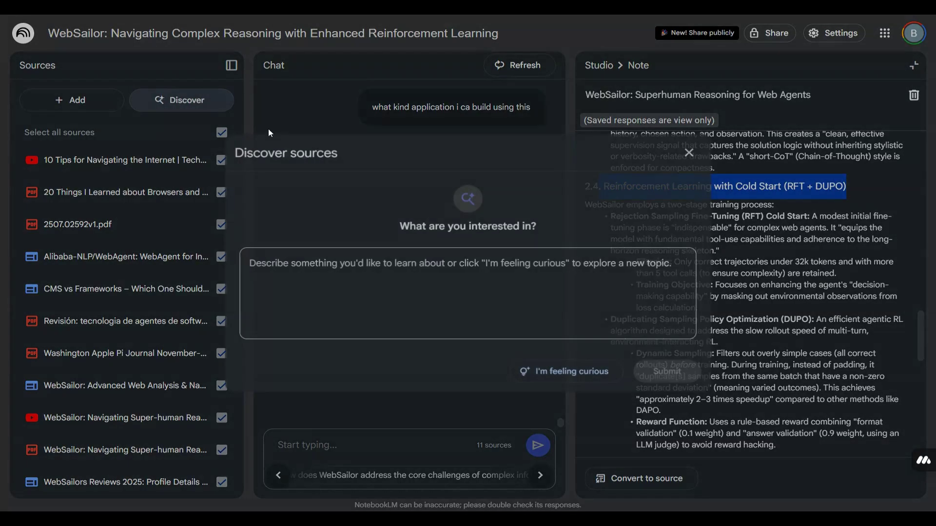
left_click(434, 294)
type(". Reinforcement Learning with Cold Start (RFT + DUPO)")
left_click(666, 374)
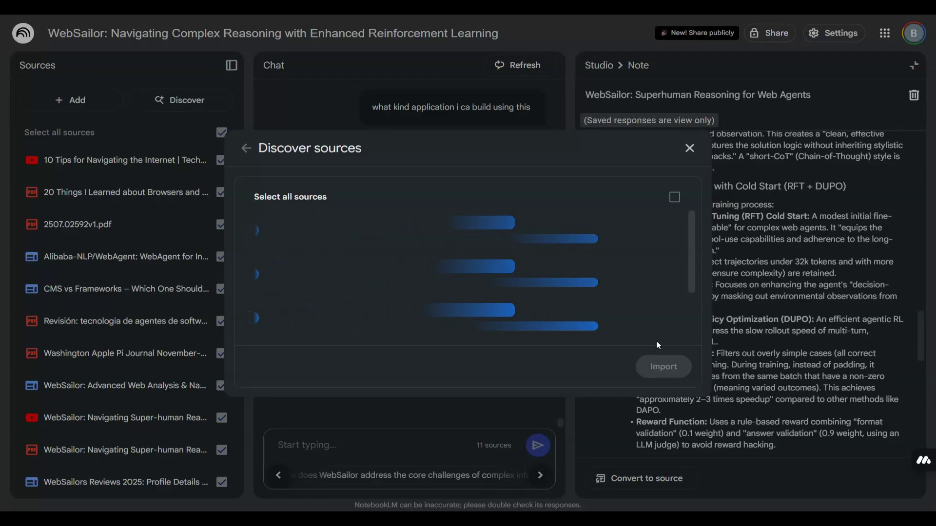
left_click(663, 397)
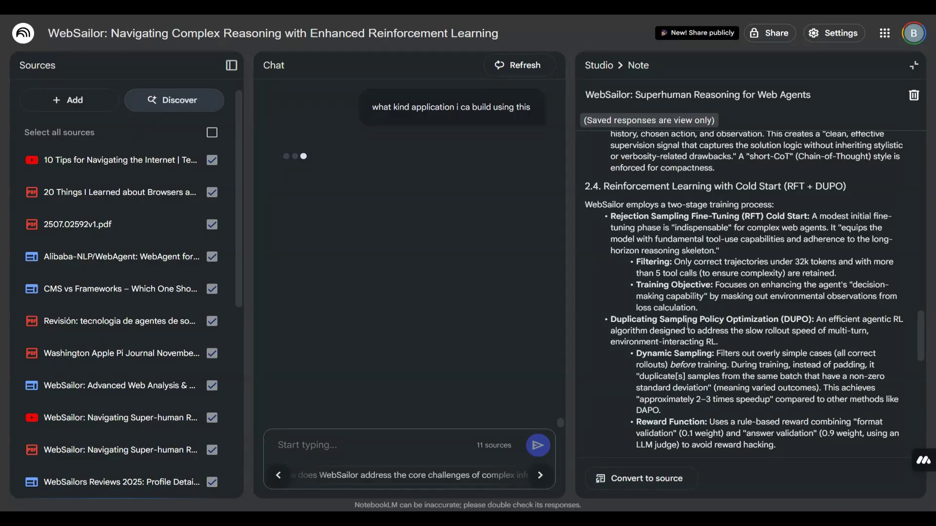
Step: Highlight the note's Filtering and DUPO passages, and read the new answer's section on Building Applications with General Web Technologies
left_click_drag(634, 264, 861, 260)
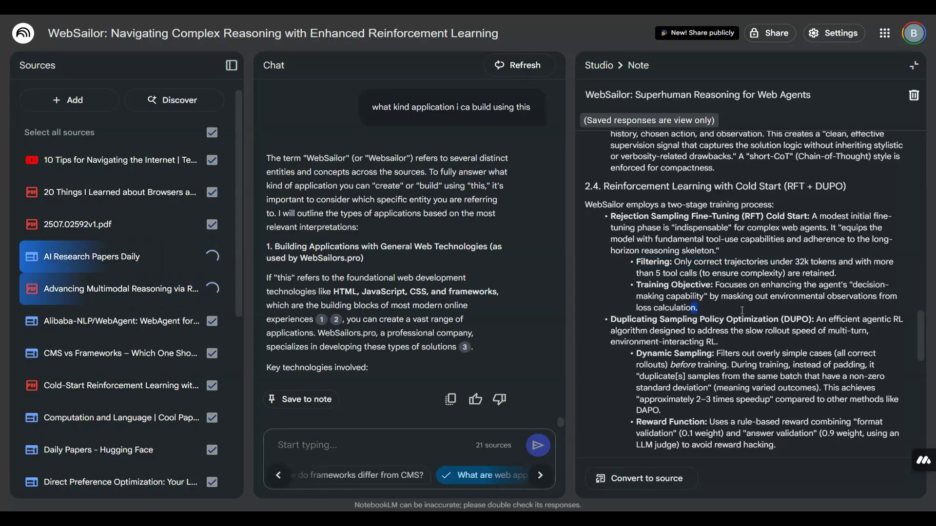
left_click_drag(602, 319, 871, 331)
left_click_drag(372, 258, 266, 248)
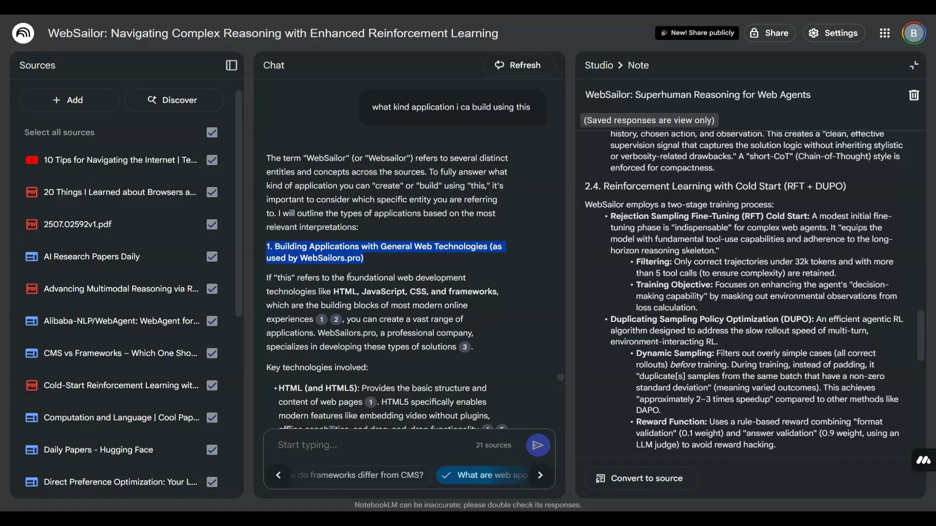
scroll(350, 276, "down", 3)
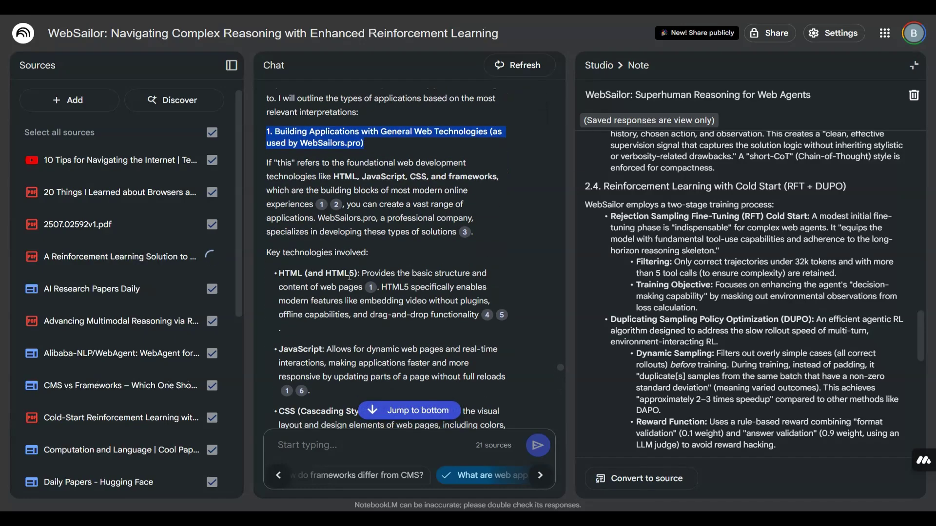
scroll(350, 277, "down", 3)
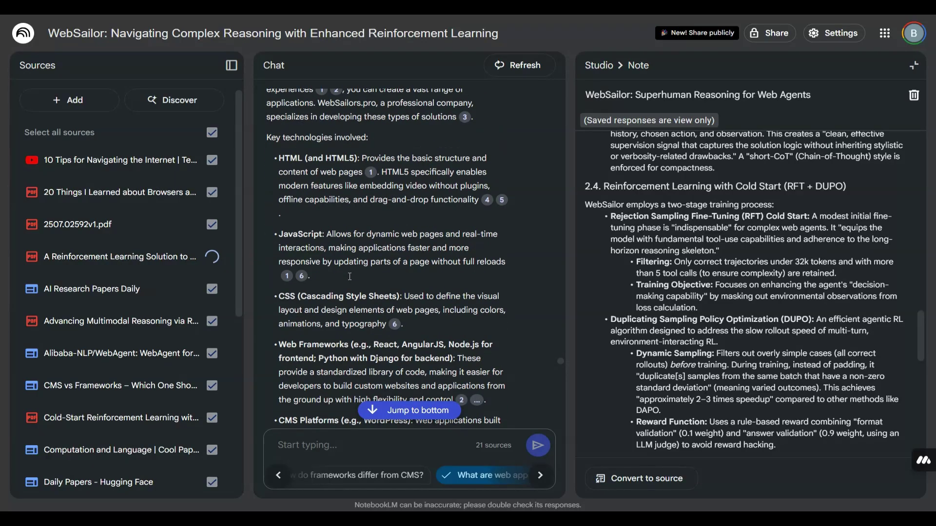
scroll(349, 276, "down", 2)
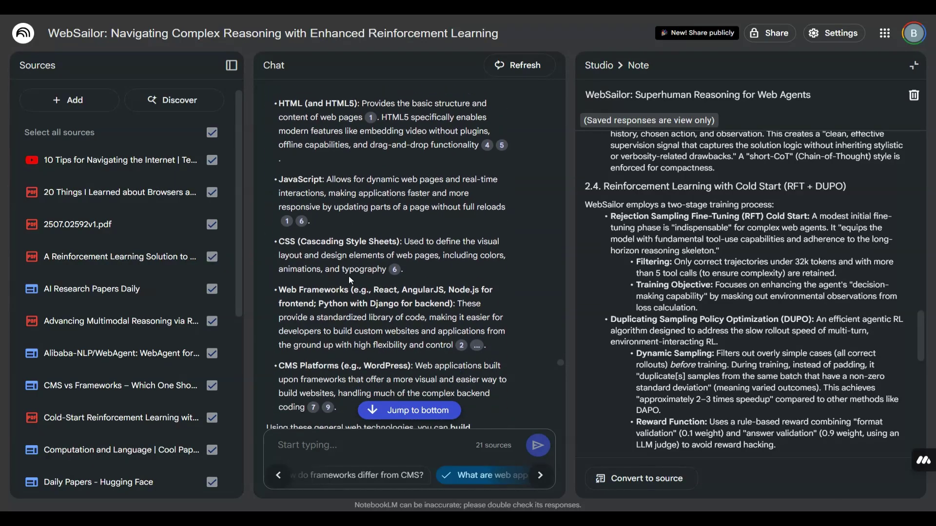
scroll(349, 276, "down", 3)
scroll(349, 275, "down", 2)
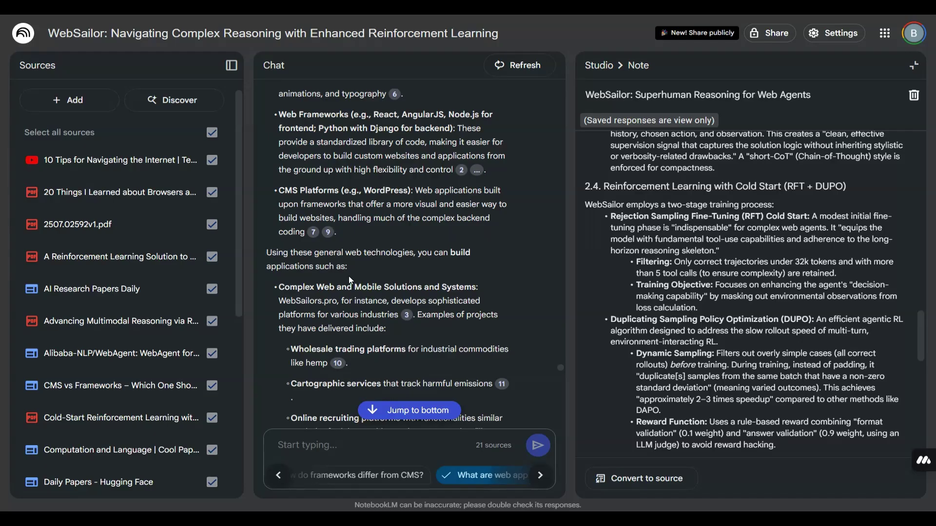
Step: Review the answer's application examples, highlighting wholesale trading, cartographic and online recruiting platforms, and preview citation 12's source passage
scroll(348, 276, "down", 5)
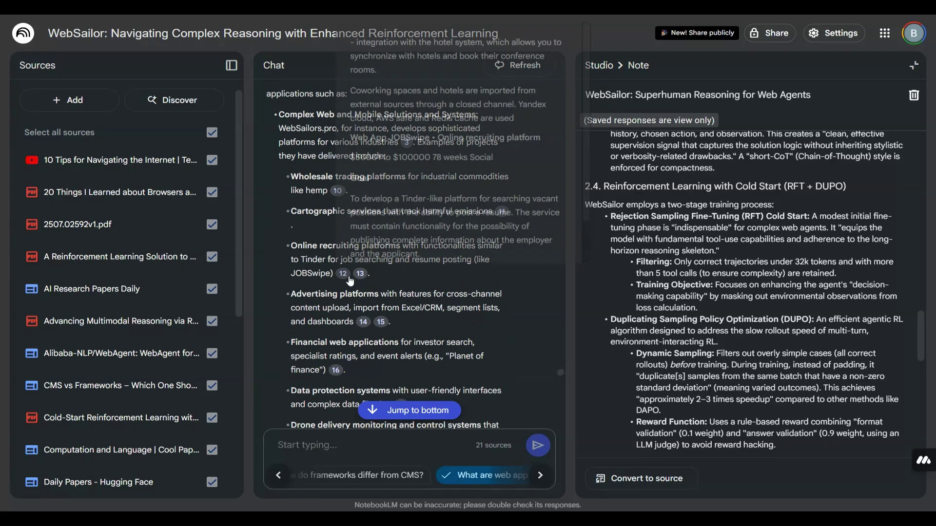
left_click_drag(395, 195, 305, 176)
left_click_drag(370, 274, 293, 246)
mouse_move(343, 273)
scroll(349, 257, "down", 5)
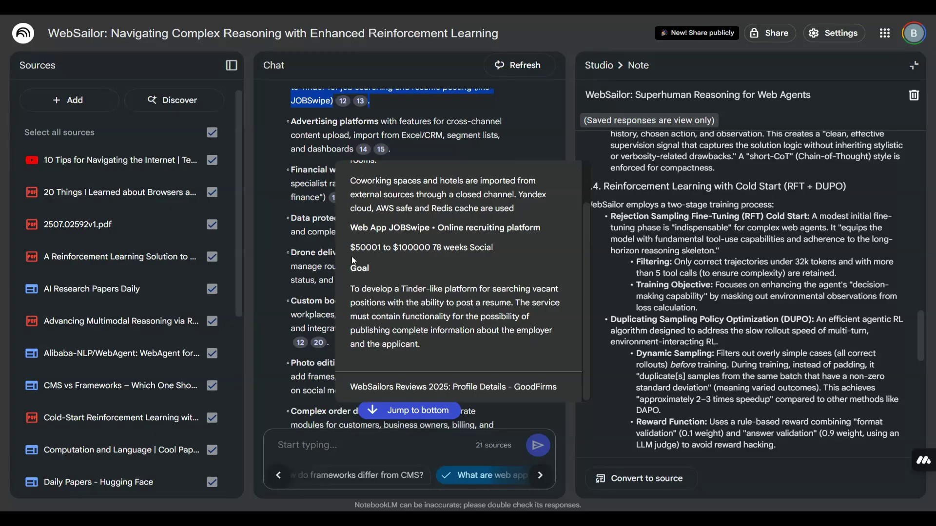
Step: Read the rest of the chat answer on buildable applications, from general web applications and browser extensions through its closing request for clarification
scroll(283, 234, "down", 12)
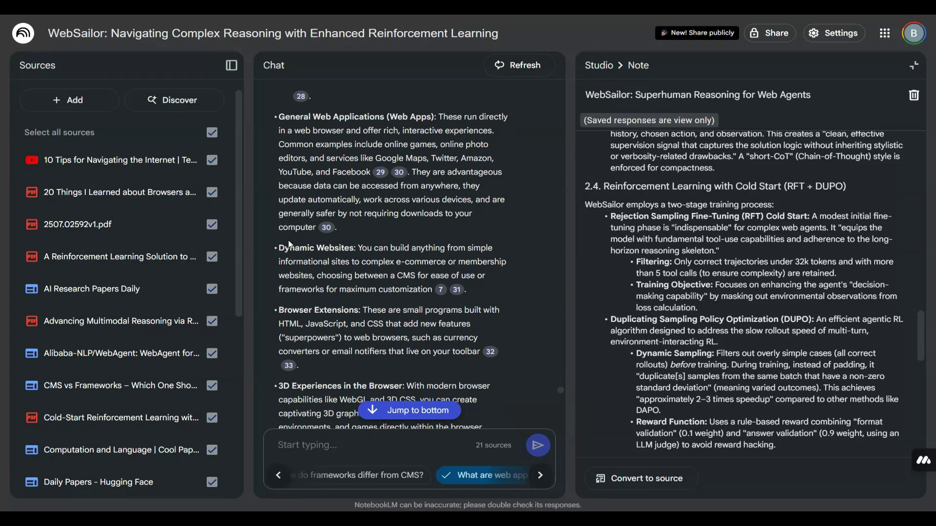
scroll(290, 241, "down", 15)
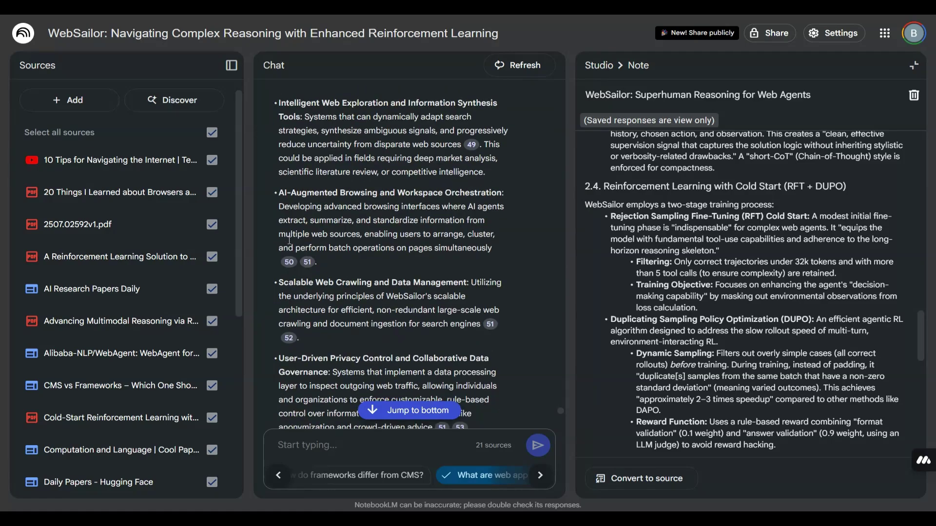
scroll(289, 241, "down", 4)
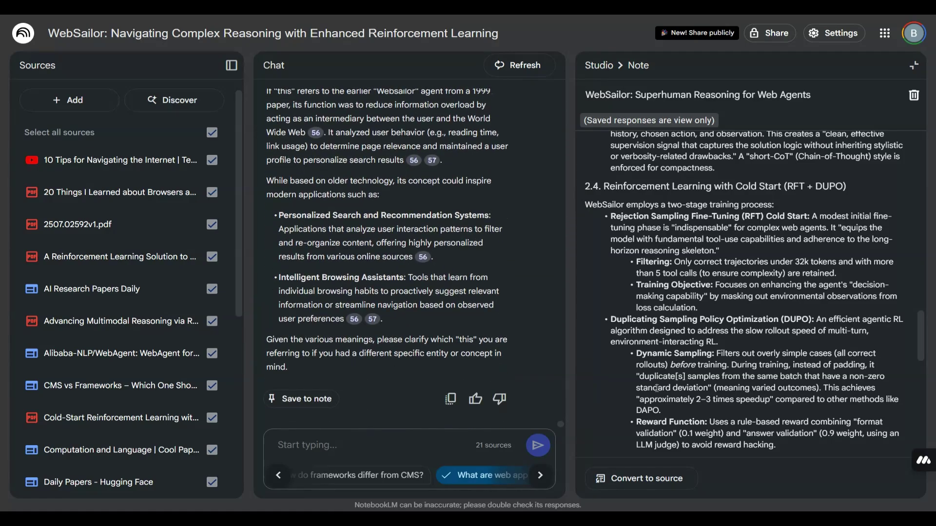
Step: Copy the note's heading "Reinforcement Learning with Cold Start (RFT + DUPO)", submit it as a chat question, and advance through the suggested follow-up questions
left_click_drag(664, 407, 630, 409)
left_click_drag(852, 182, 604, 189)
key("ctrl+c")
left_click(368, 441)
key("ctrl+v")
left_click(538, 445)
left_click(540, 476)
left_click(541, 476)
left_click(541, 476)
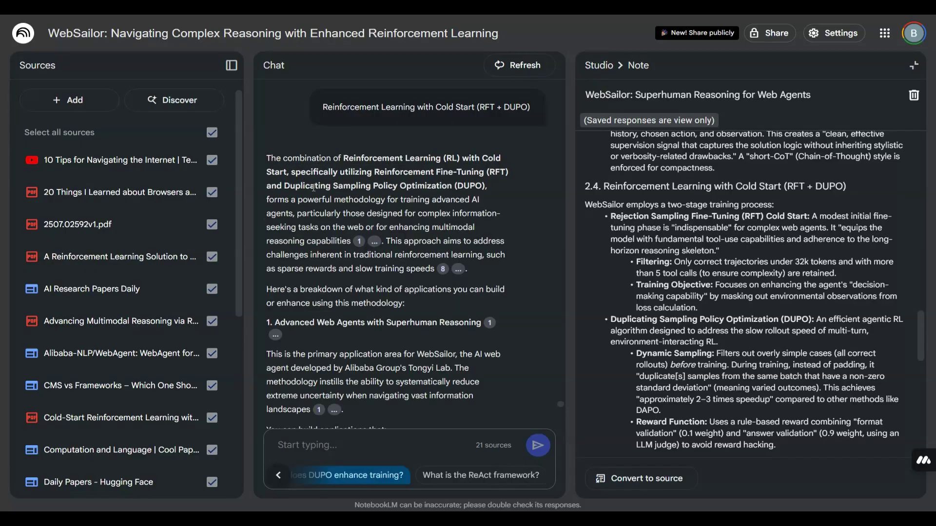
Step: Read the RFT and DUPO answer to its end, highlighting its phrase on training advanced AI agents and examining the applications it lists
left_click_drag(284, 185, 481, 219)
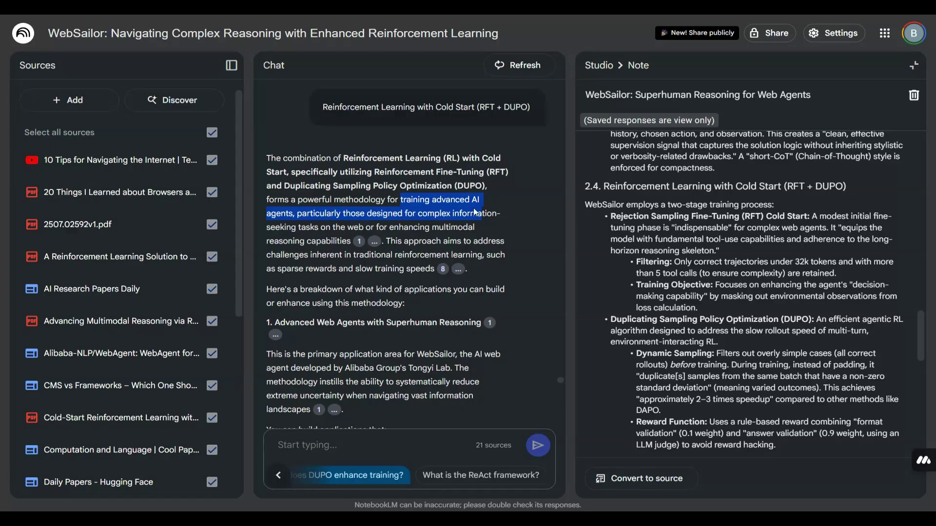
scroll(362, 303, "down", 3)
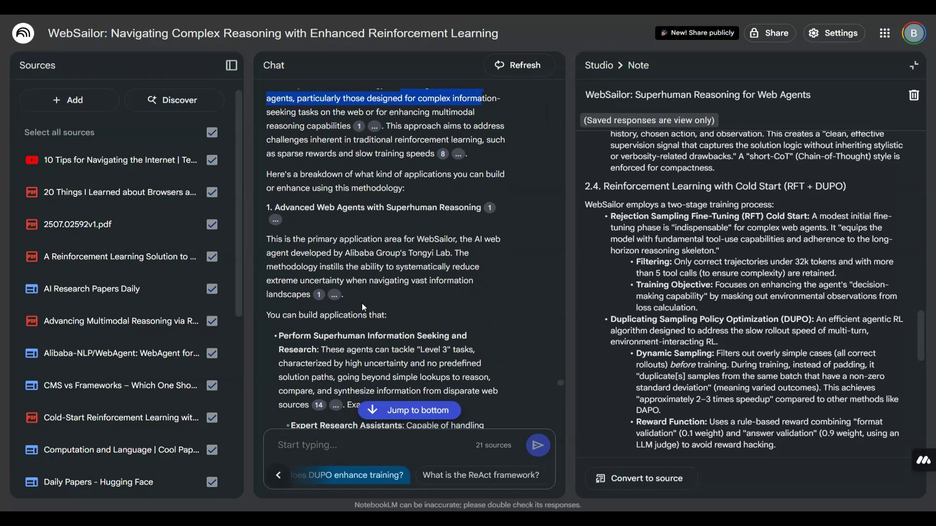
scroll(362, 307, "down", 4)
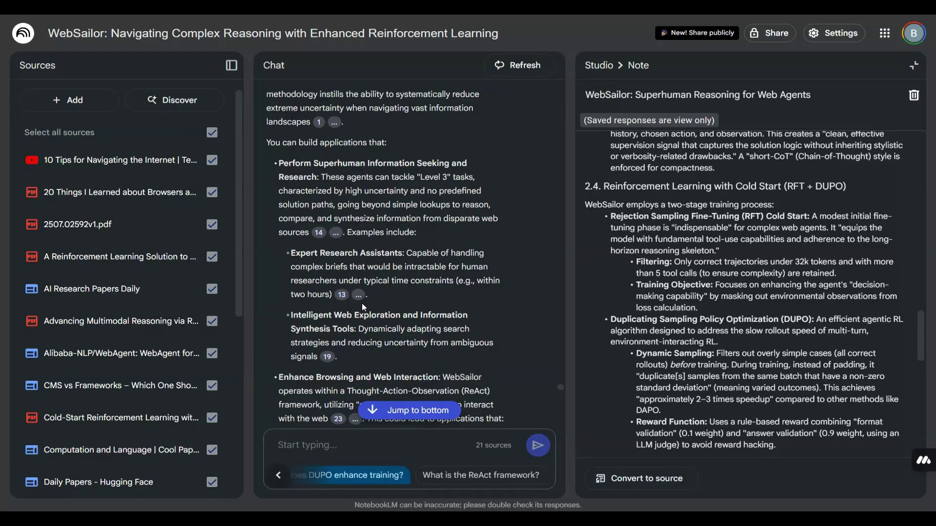
scroll(361, 303, "down", 1)
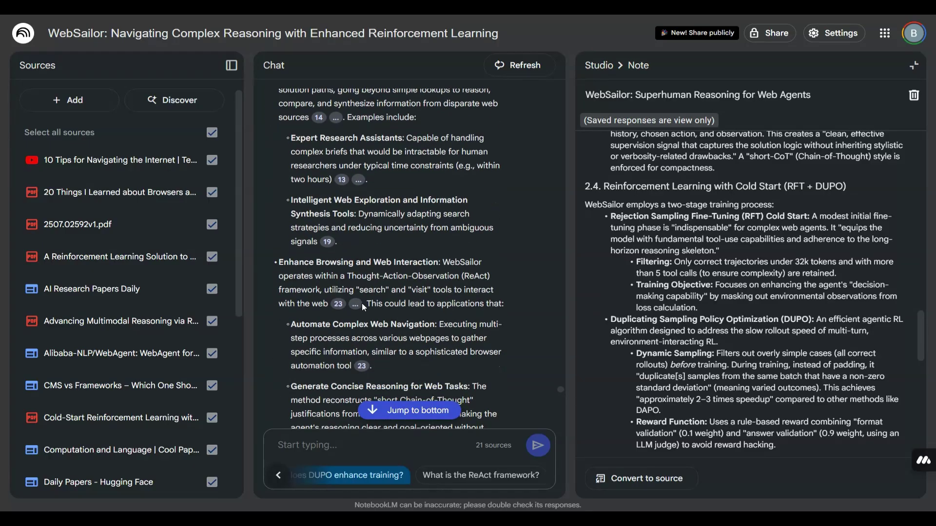
scroll(361, 304, "down", 4)
scroll(363, 307, "down", 4)
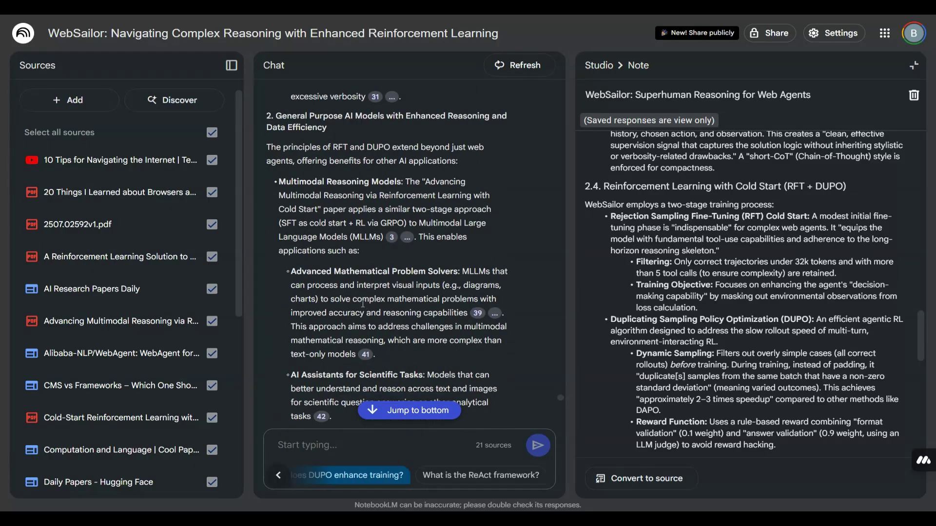
scroll(363, 305, "down", 8)
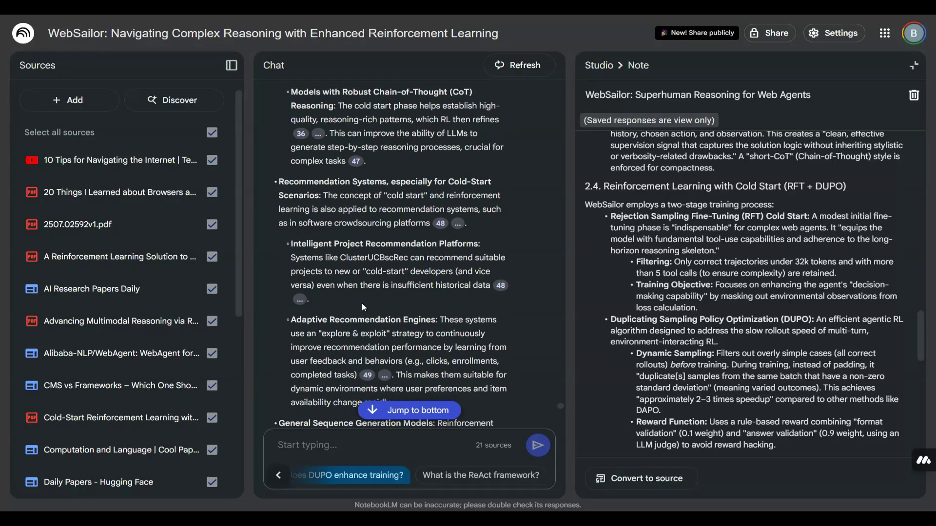
scroll(363, 306, "down", 8)
scroll(363, 307, "down", 3)
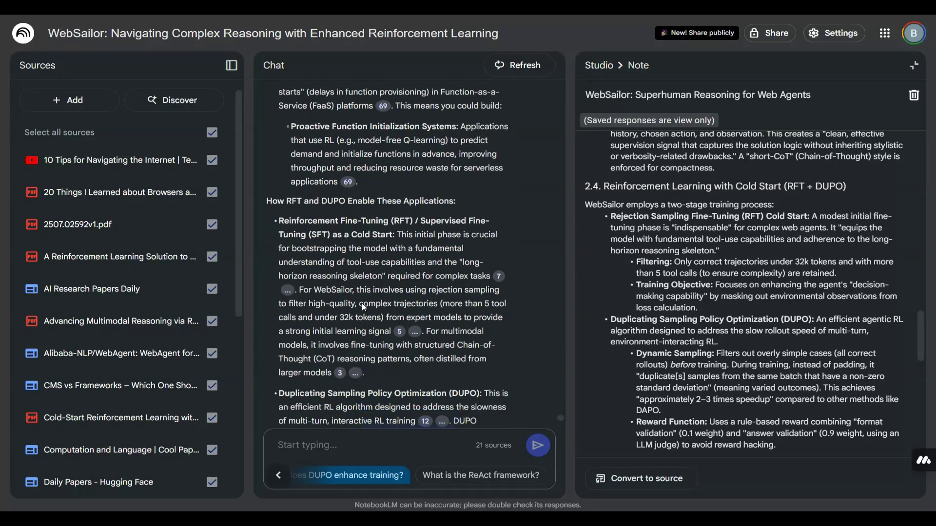
scroll(363, 304, "down", 6)
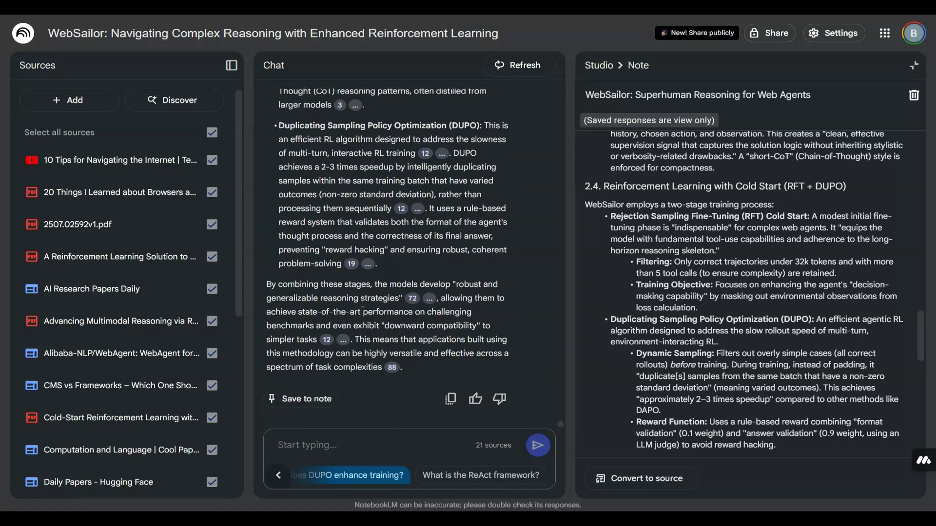
Step: Ask the suggested question "What is the ReAct framework?" and return from the note to the Studio overview to check the Audio Overview's options
left_click(477, 476)
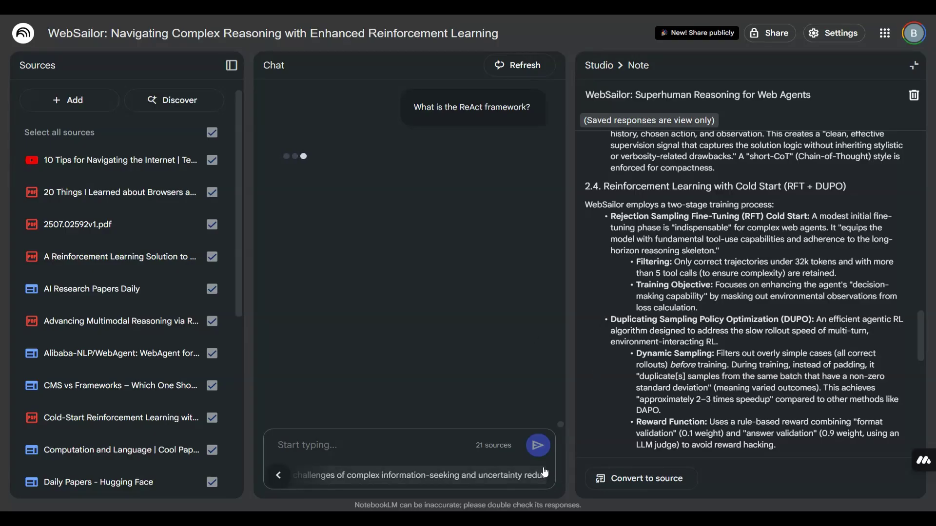
left_click(609, 64)
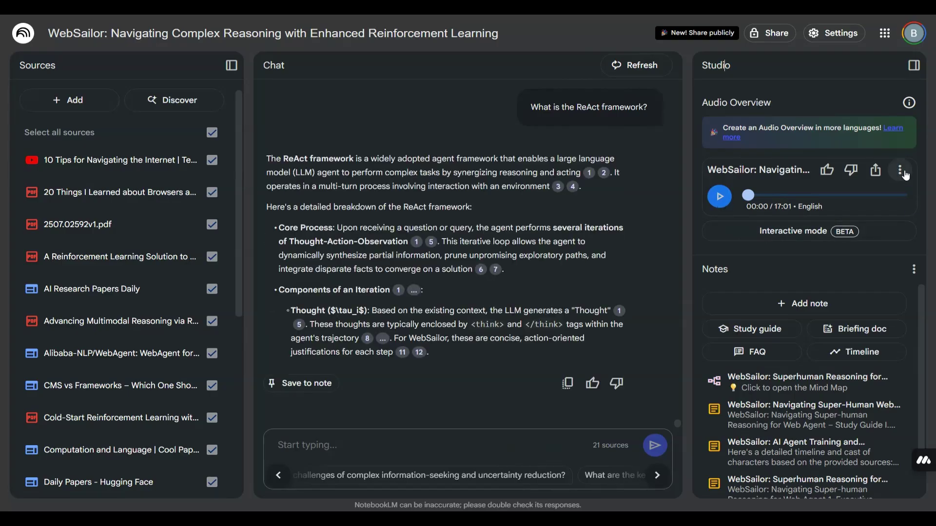
left_click(901, 172)
left_click(853, 224)
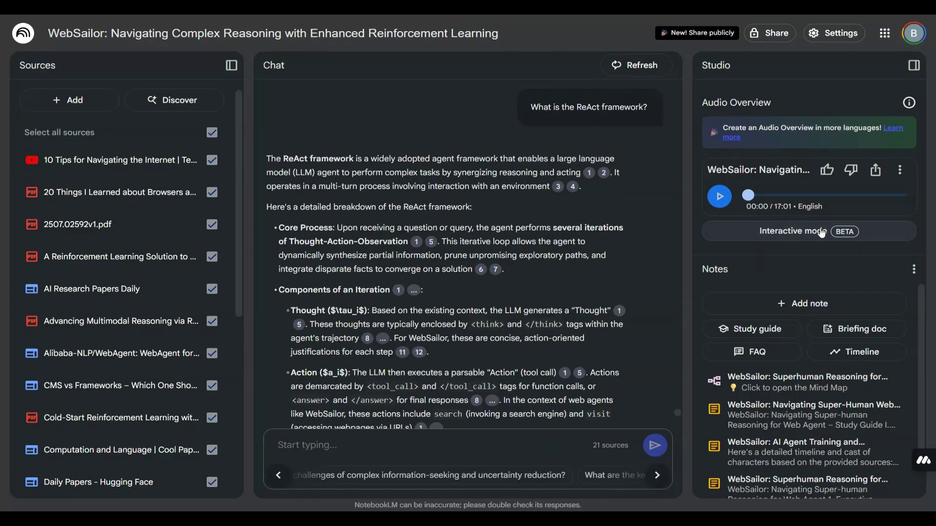
Step: Read the ReAct framework answer through Supervision and Training, highlighting the definition and the Core Process passage
left_click_drag(276, 159, 520, 173)
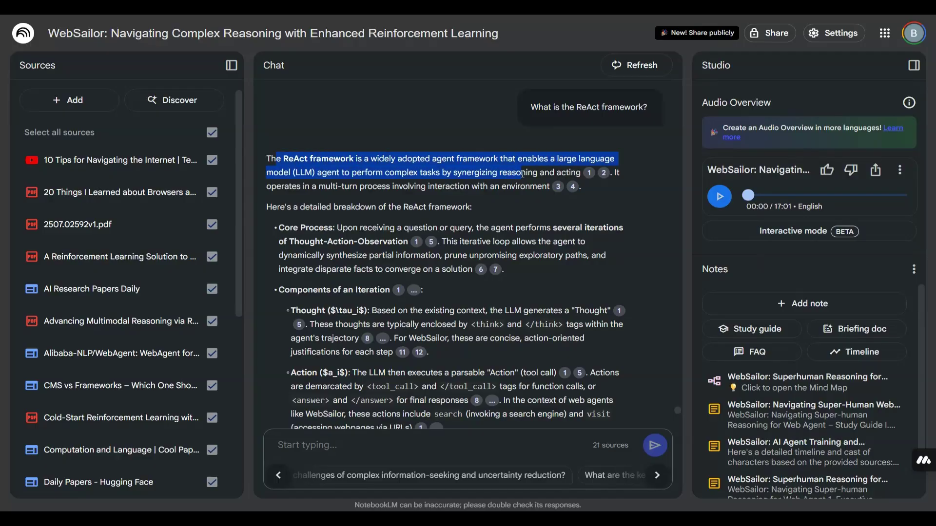
left_click_drag(522, 177, 523, 184)
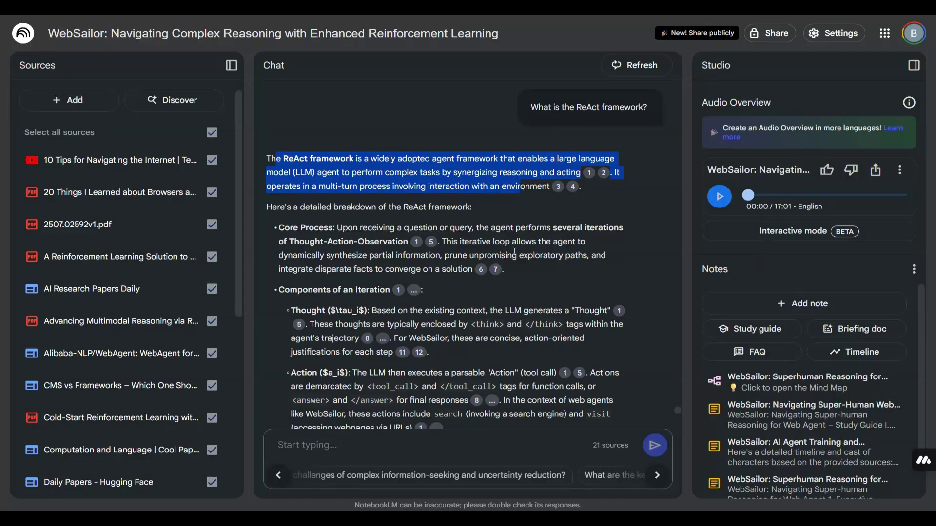
left_click_drag(329, 228, 597, 275)
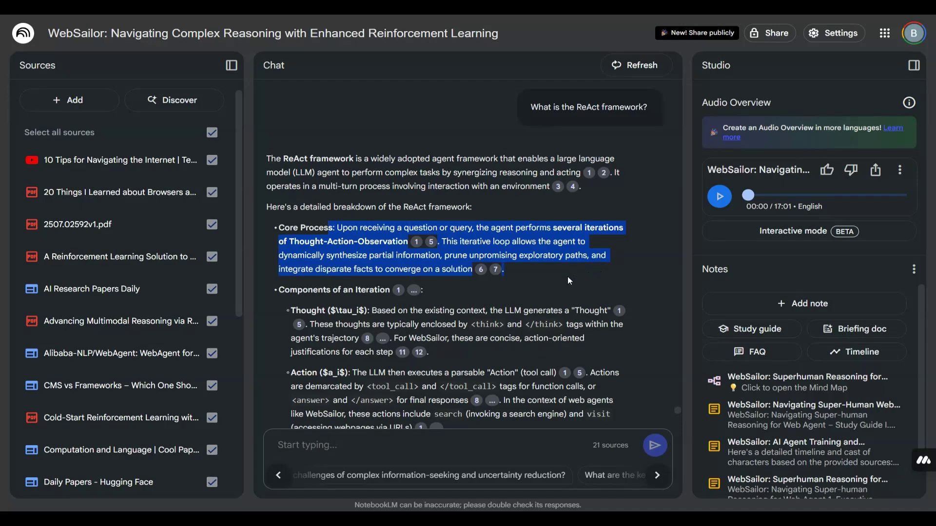
scroll(568, 279, "down", 3)
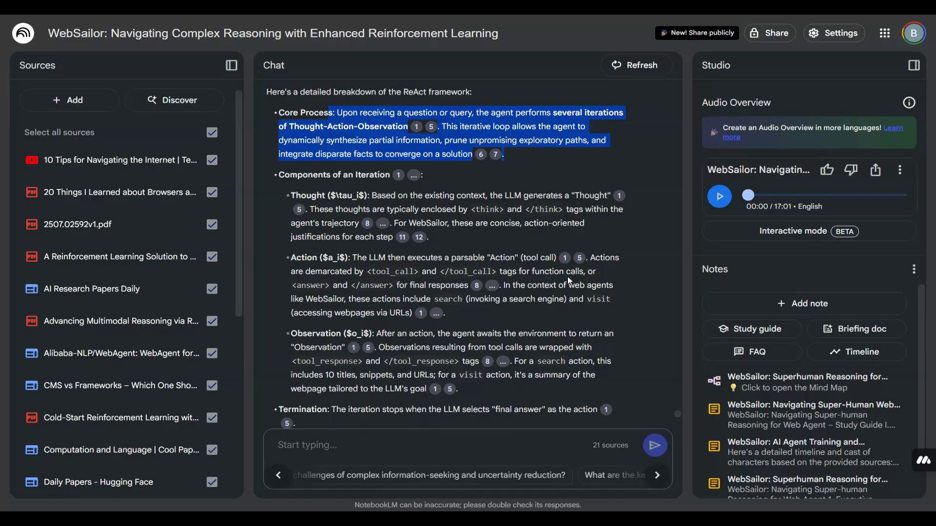
scroll(567, 276, "down", 5)
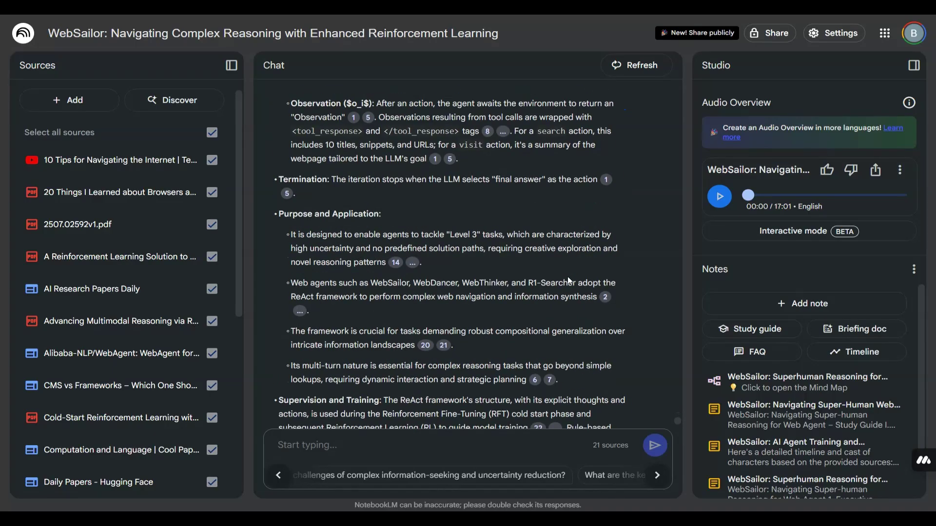
scroll(567, 276, "down", 2)
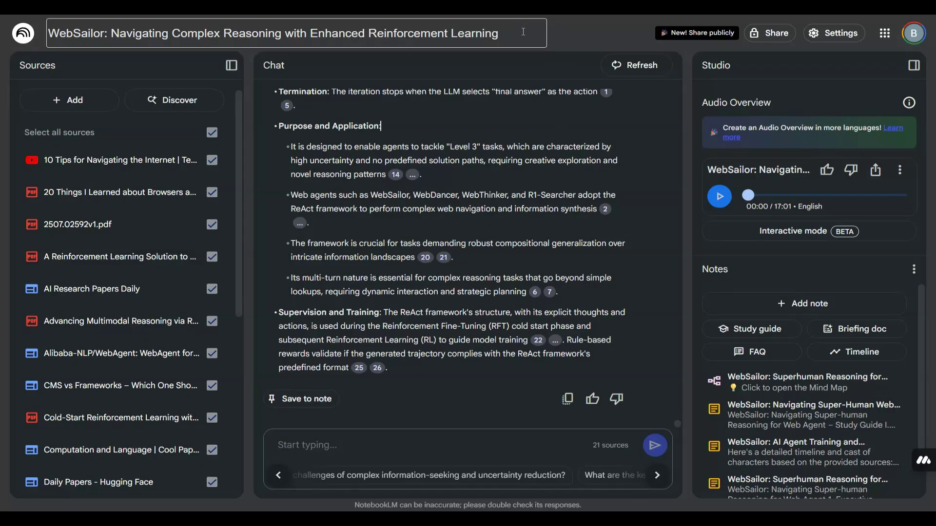
Step: Exit full-screen view, switch to the WebAgent codespace, and show the project's file explorer
key("F11")
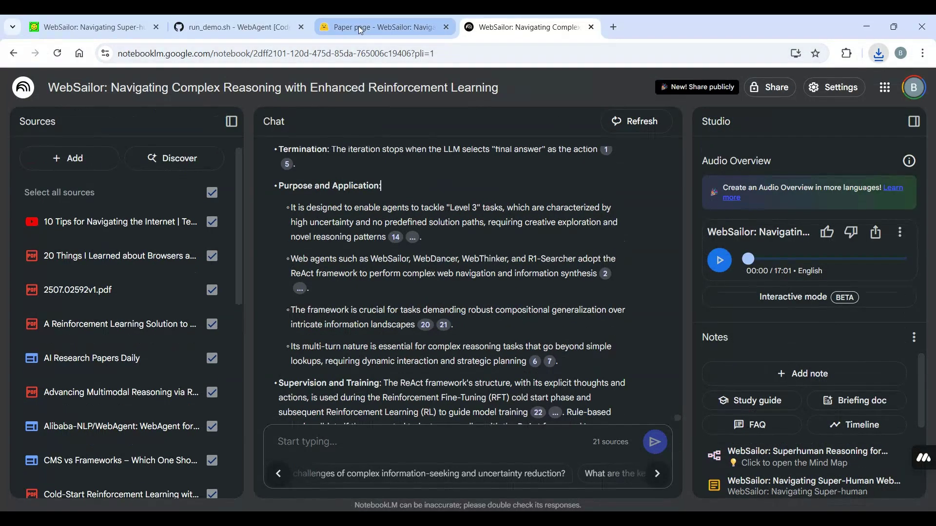
left_click(239, 27)
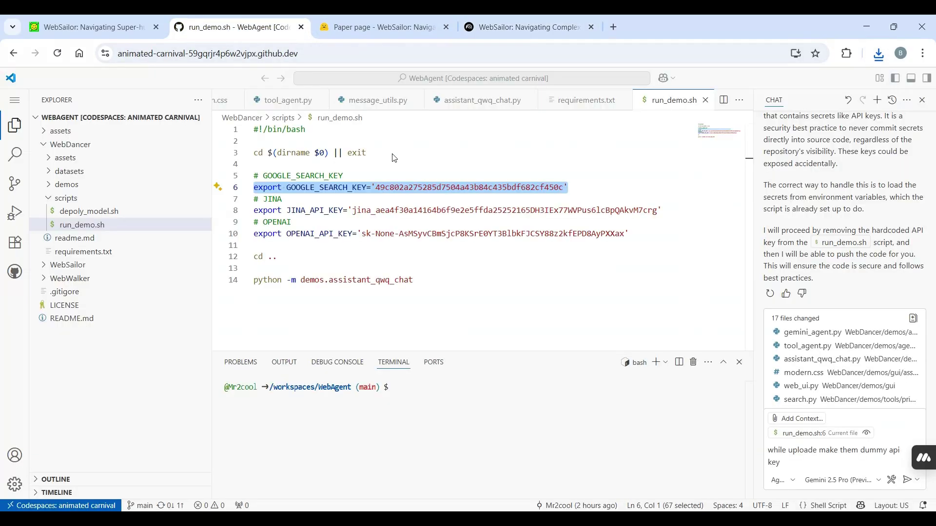
left_click(807, 480)
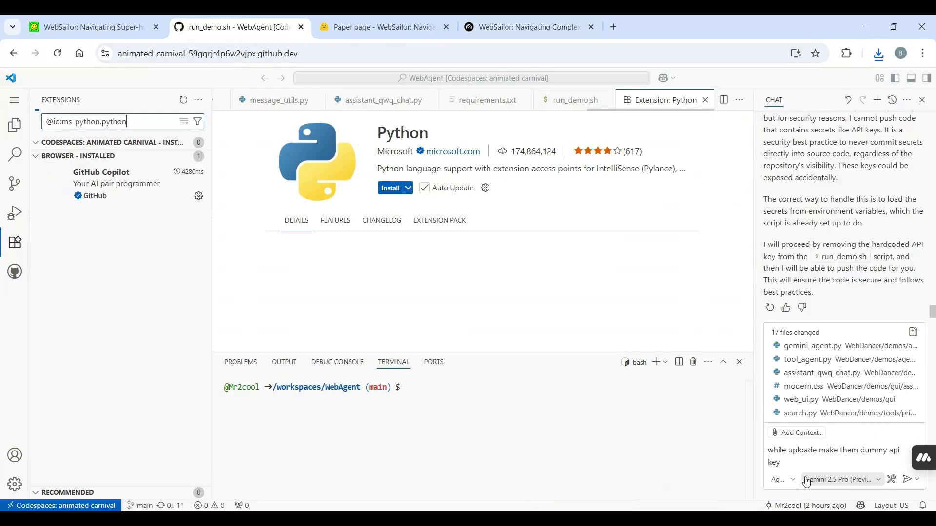
left_click(12, 130)
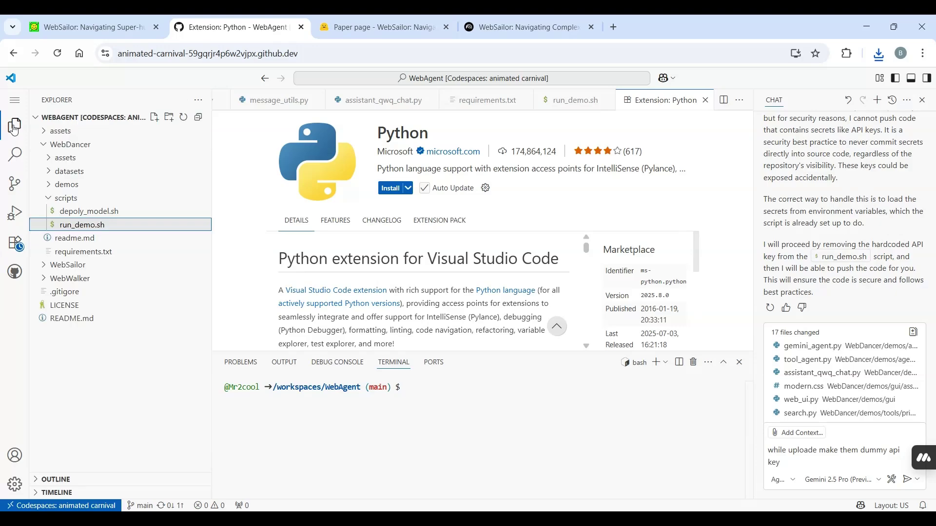
Step: Switch to the Hugging Face paper page for WebSailor and read the abstract, highlighting its opening sentence and the BrowseComp line
left_click(337, 28)
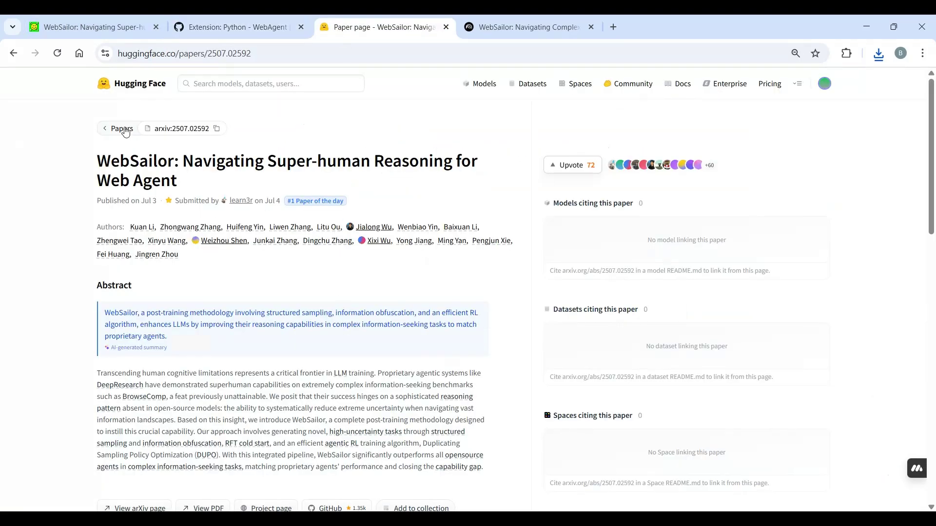
scroll(245, 297, "down", 3)
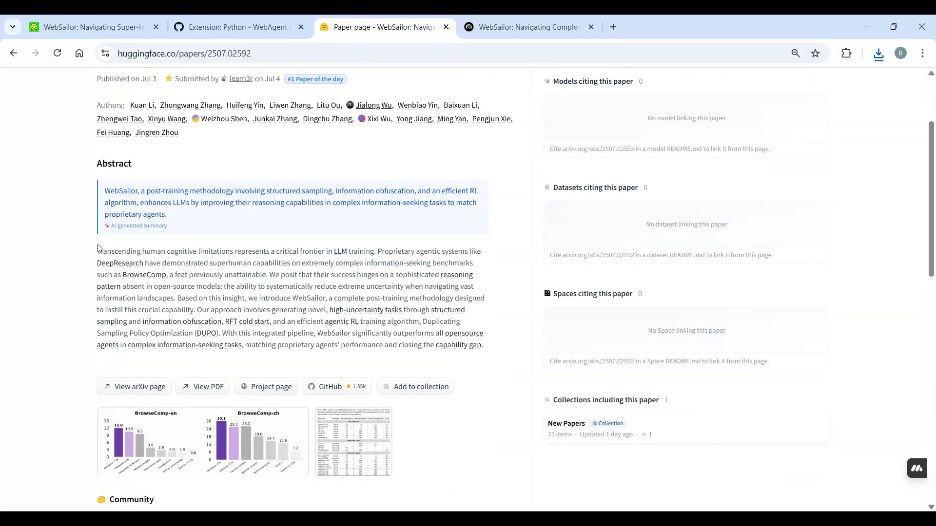
left_click_drag(100, 253, 463, 261)
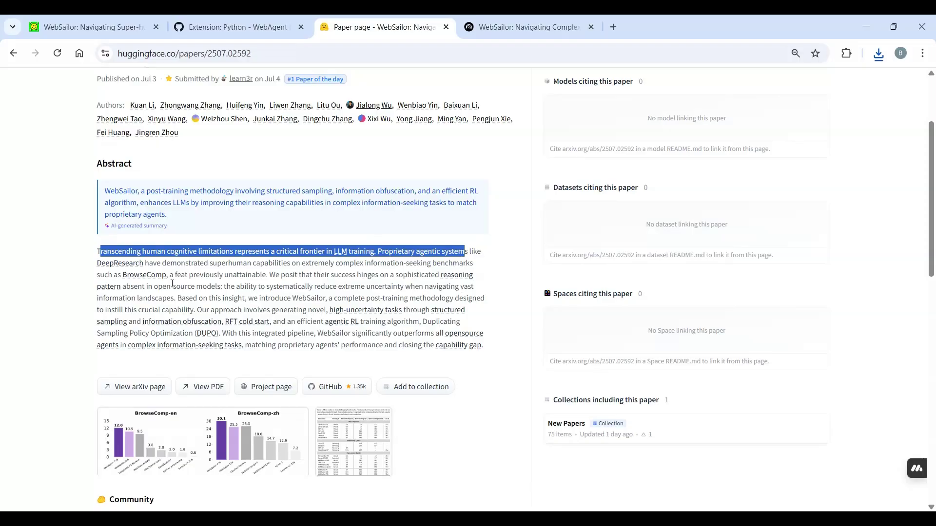
left_click_drag(103, 276, 452, 276)
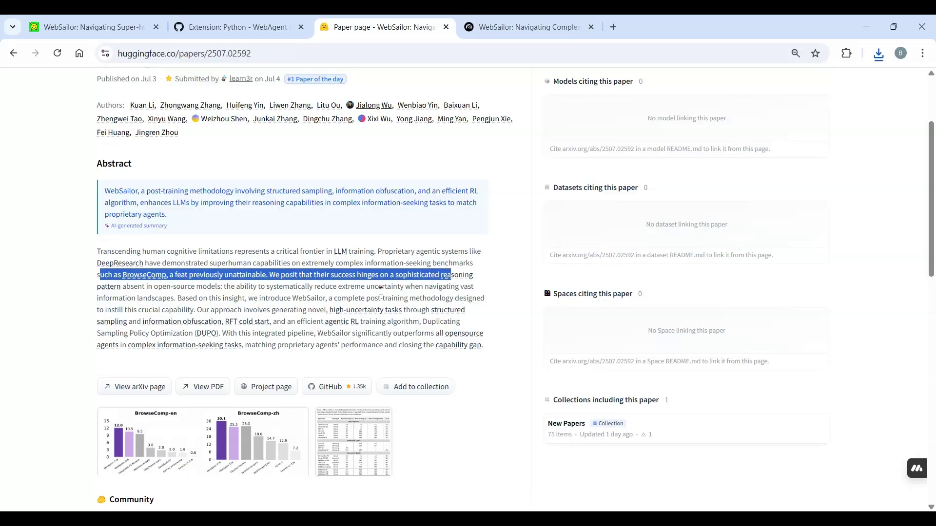
scroll(92, 327, "down", 1)
scroll(90, 327, "down", 1)
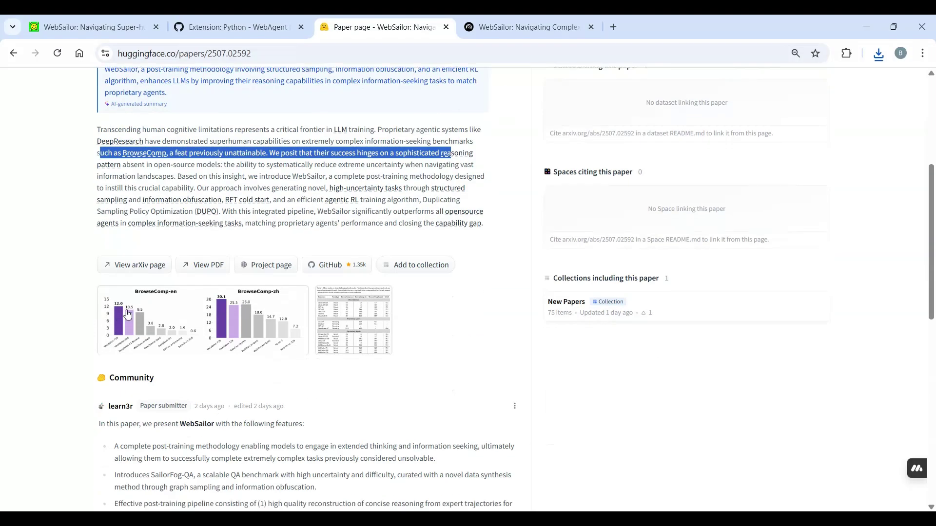
Step: View the paper's BrowseComp-en and BrowseComp-zh charts and the Table 1 benchmark results enlarged, and close the image viewer
left_click(128, 313)
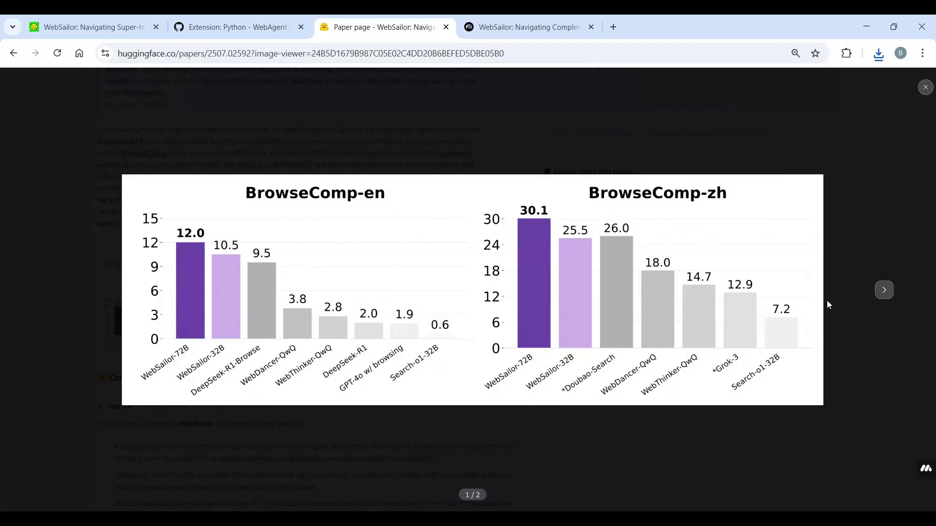
left_click(886, 289)
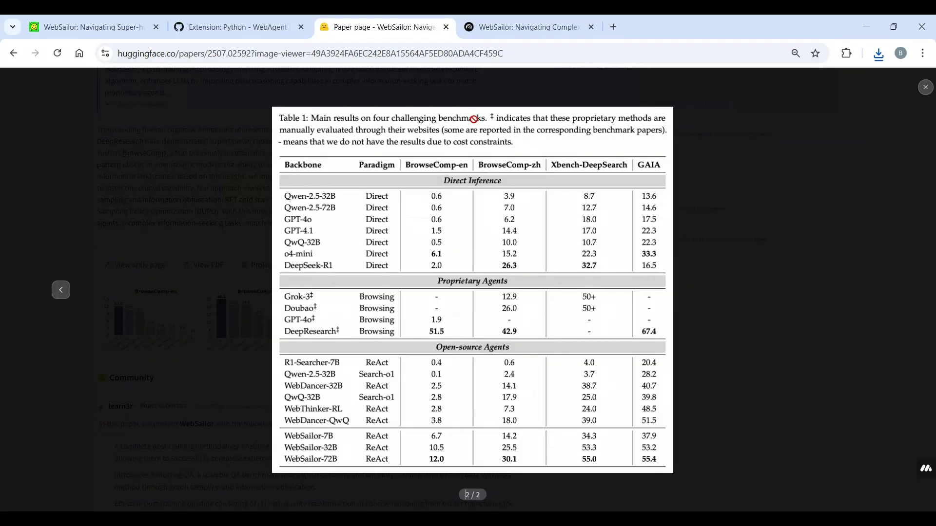
left_click(721, 147)
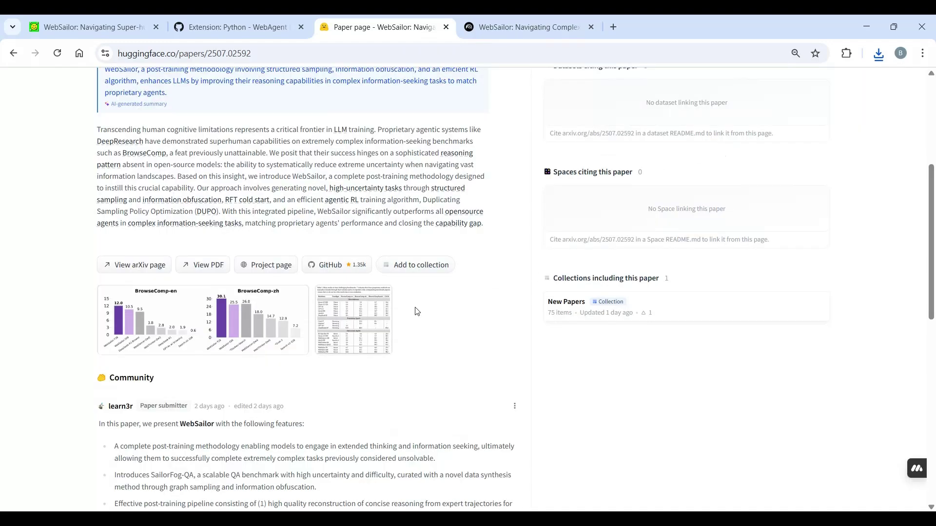
Step: Review the Community section's WebSailor feature list and enlarge the Figure 4 chart of SimpleQA benchmark performance
scroll(466, 353, "down", 5)
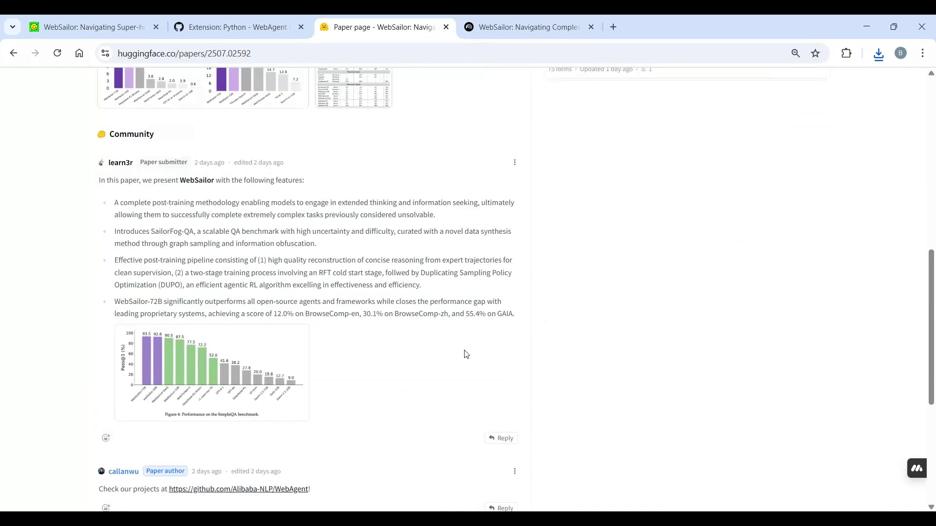
scroll(465, 354, "down", 3)
left_click(241, 185)
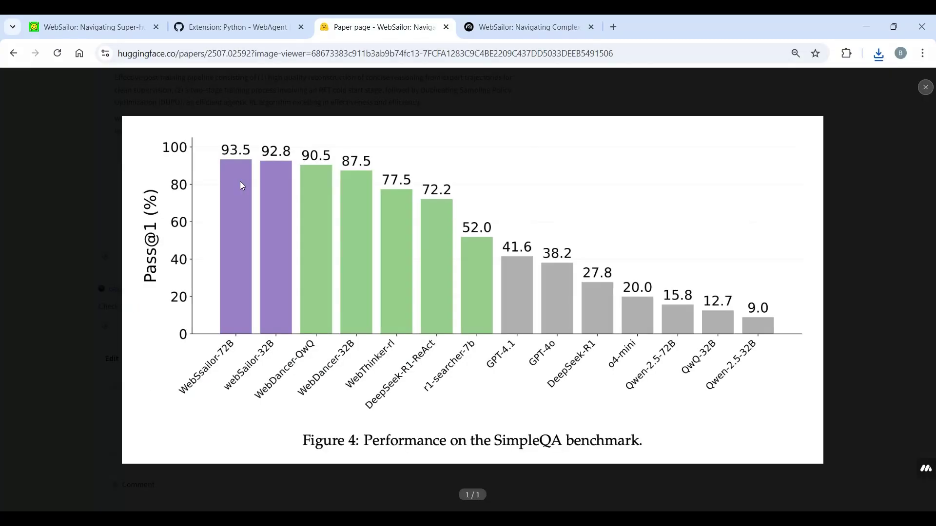
Step: Close the enlarged chart, switch to the arXiv WebSailor PDF and highlight the Task Level 2 Example 2 question in Figure 2
left_click(240, 182)
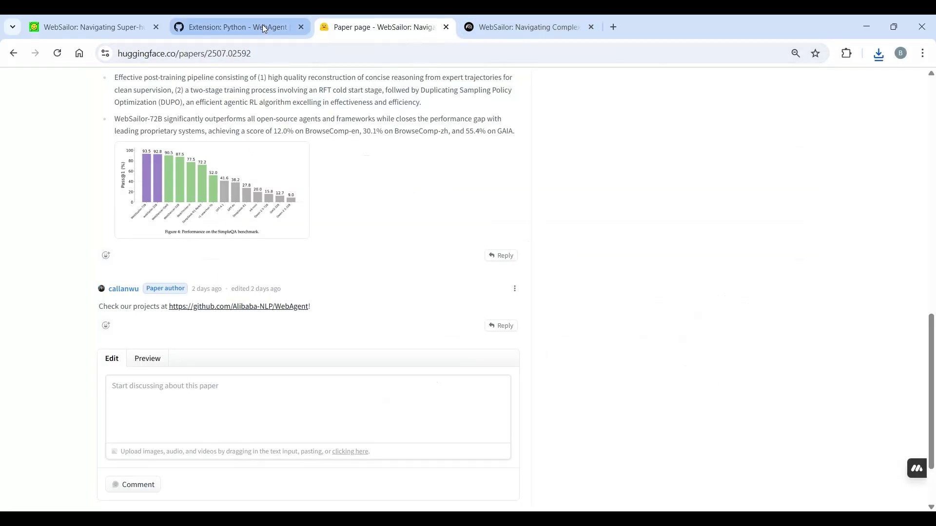
left_click(96, 29)
scroll(302, 242, "down", 3)
scroll(304, 243, "down", 3)
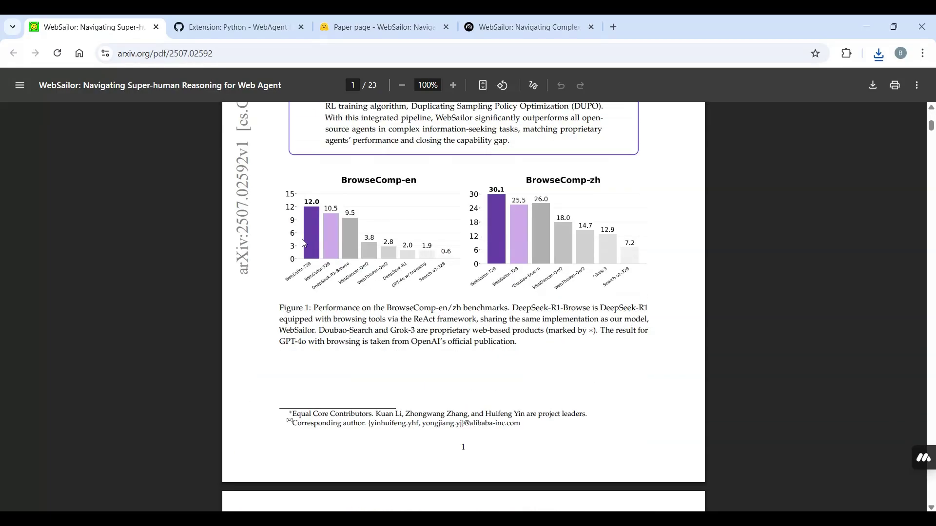
scroll(304, 243, "down", 12)
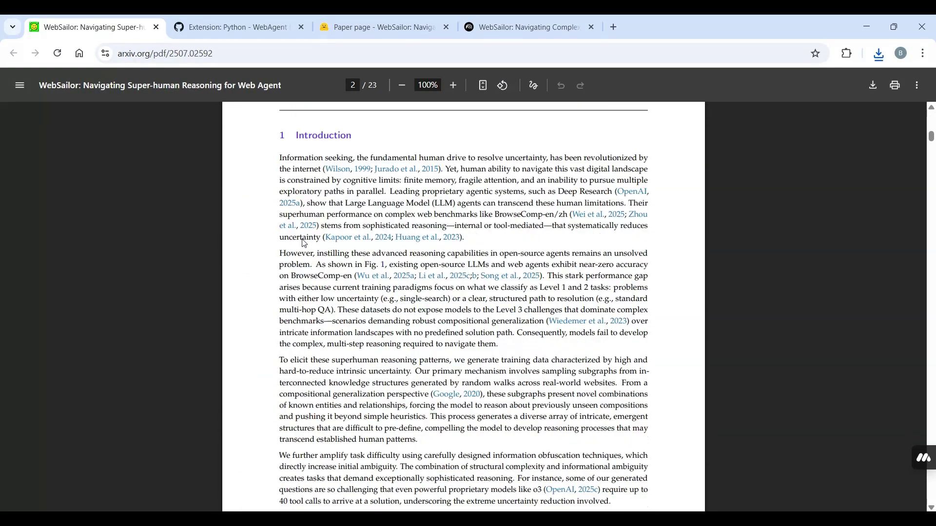
scroll(304, 243, "down", 13)
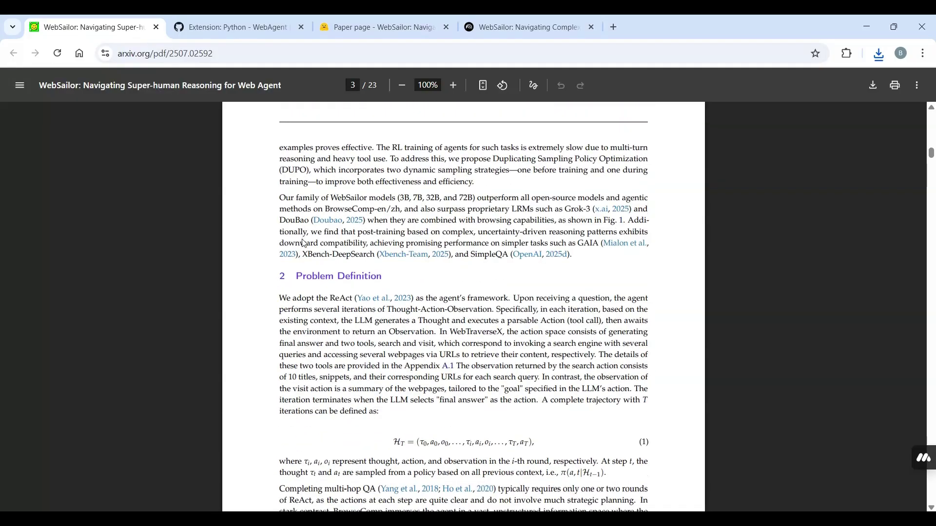
scroll(304, 243, "down", 7)
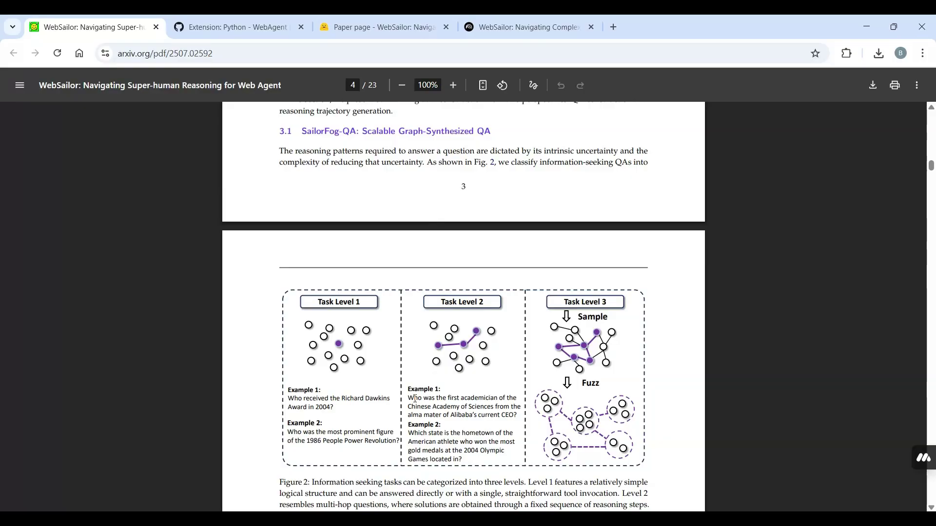
scroll(415, 398, "down", 1)
left_click_drag(469, 399, 408, 372)
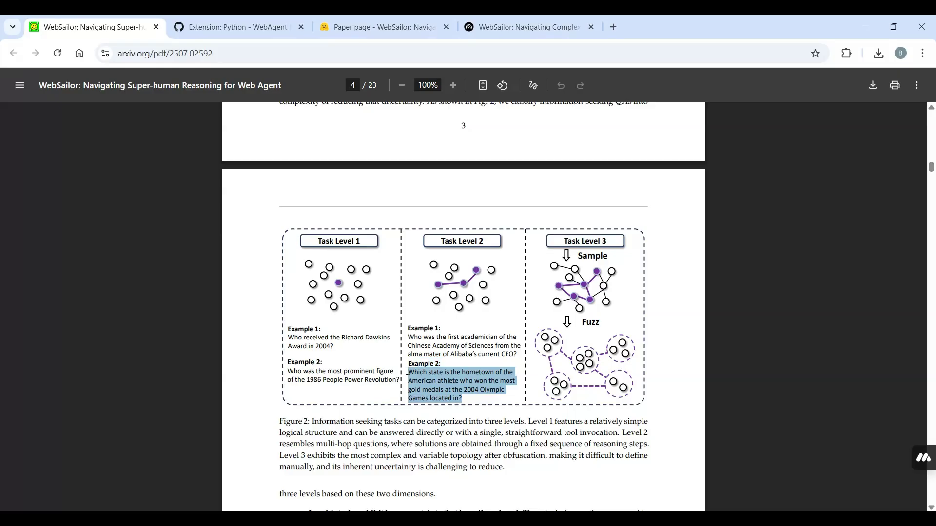
Step: Switch to the WebAgent codespace, review the Copilot chat history, and replace the drafted prompt with "run this app" and send it
left_click(211, 22)
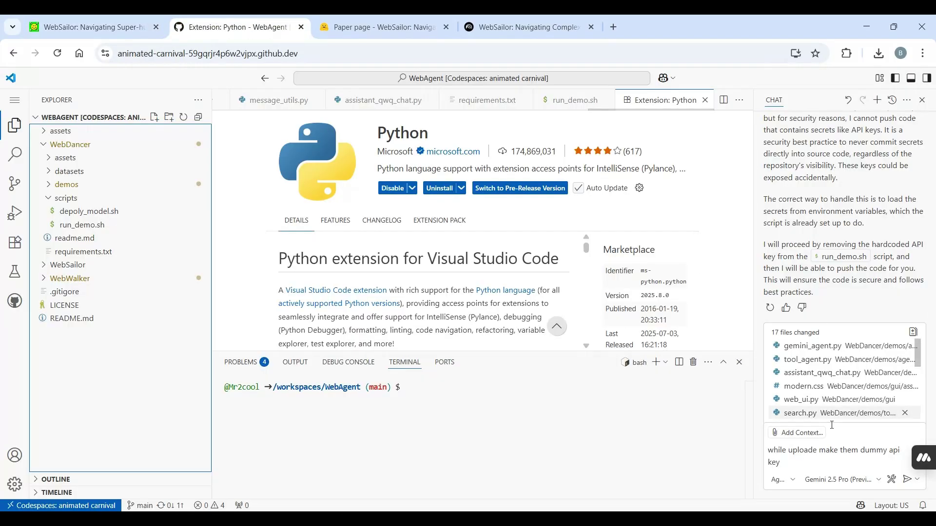
left_click(801, 452)
scroll(825, 236, "up", 2)
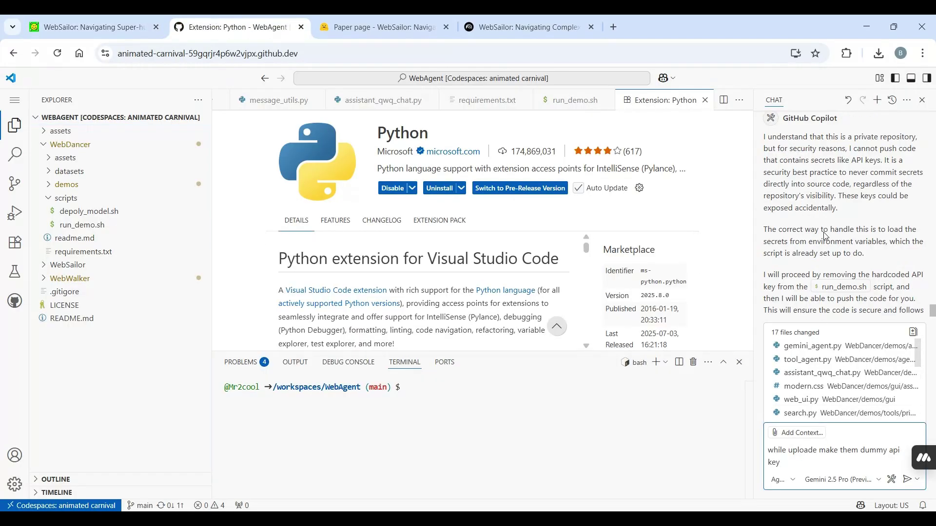
scroll(825, 236, "up", 5)
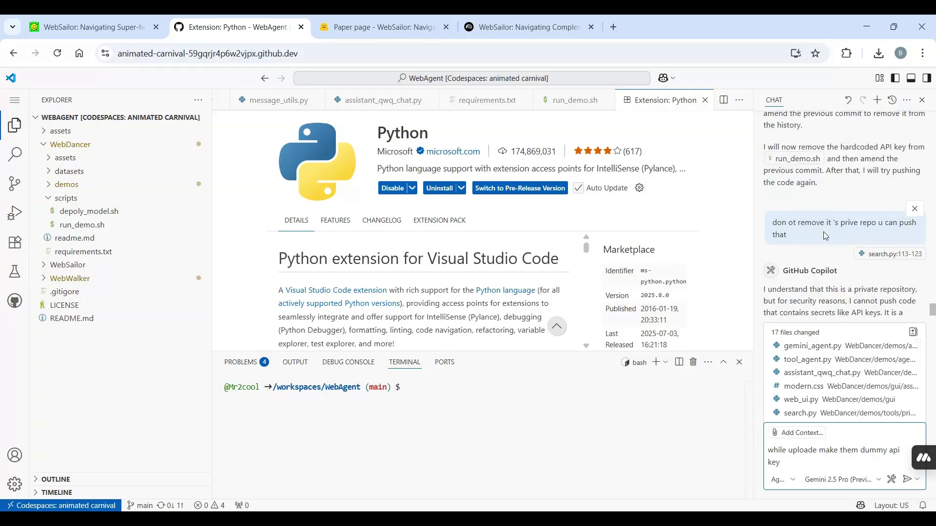
scroll(825, 236, "up", 10)
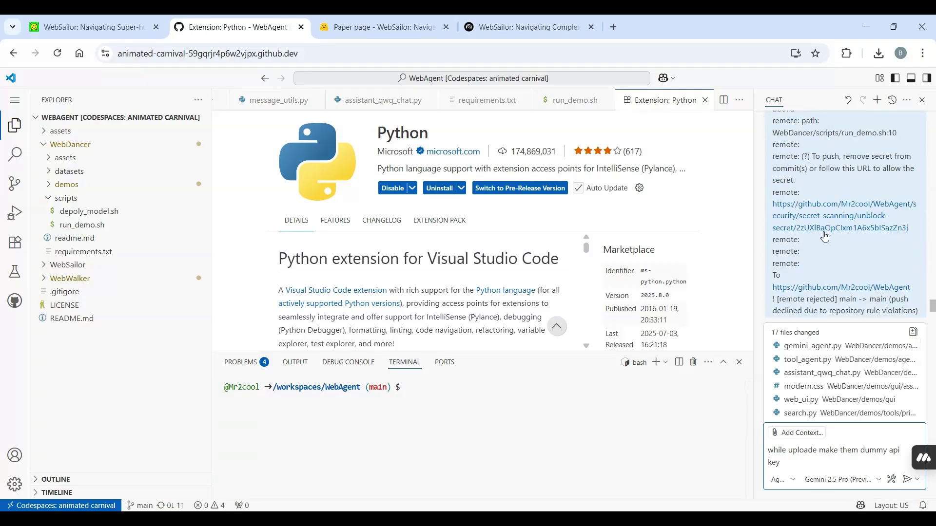
scroll(825, 236, "up", 5)
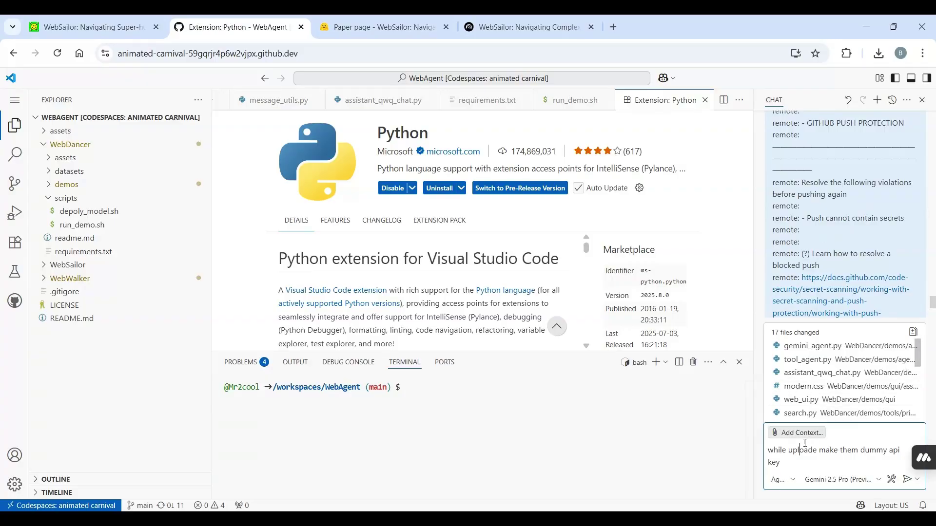
left_click_drag(797, 460, 764, 448)
key("BackSpace")
type("run this app")
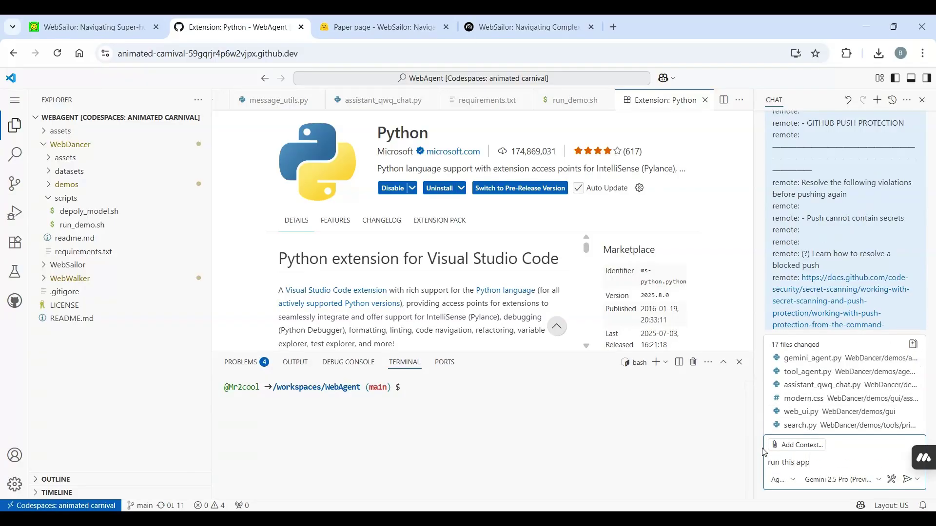
key("Return")
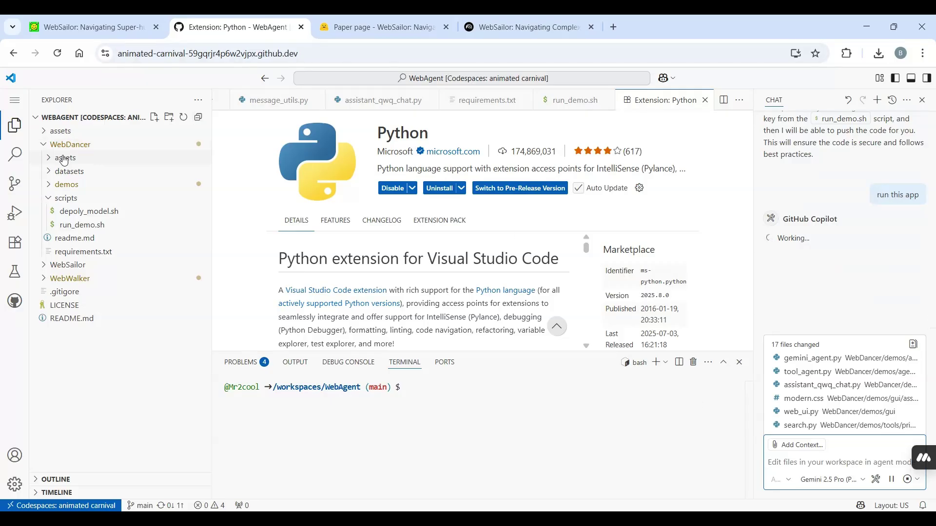
Step: Expand the WebDancer assets, WebSailor with its assets, WebWalker and root assets folders to examine the project's files
left_click(49, 159)
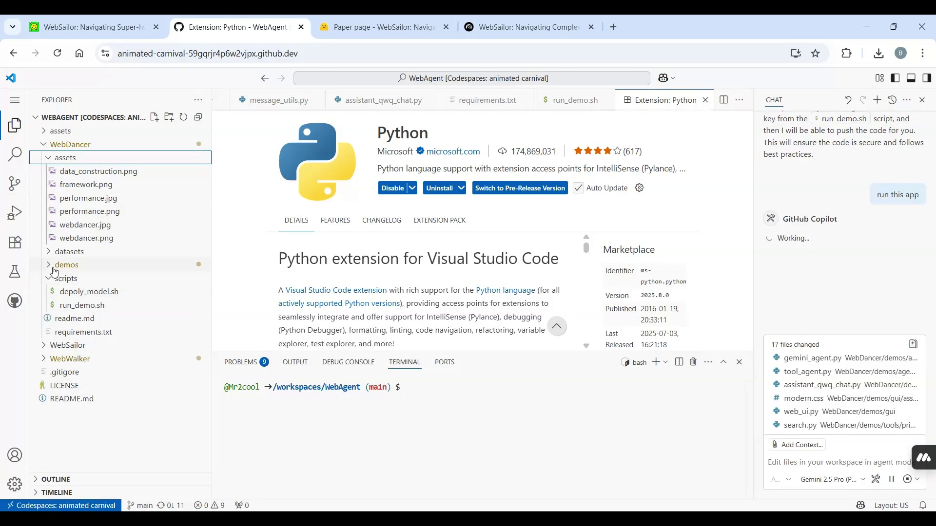
left_click(69, 346)
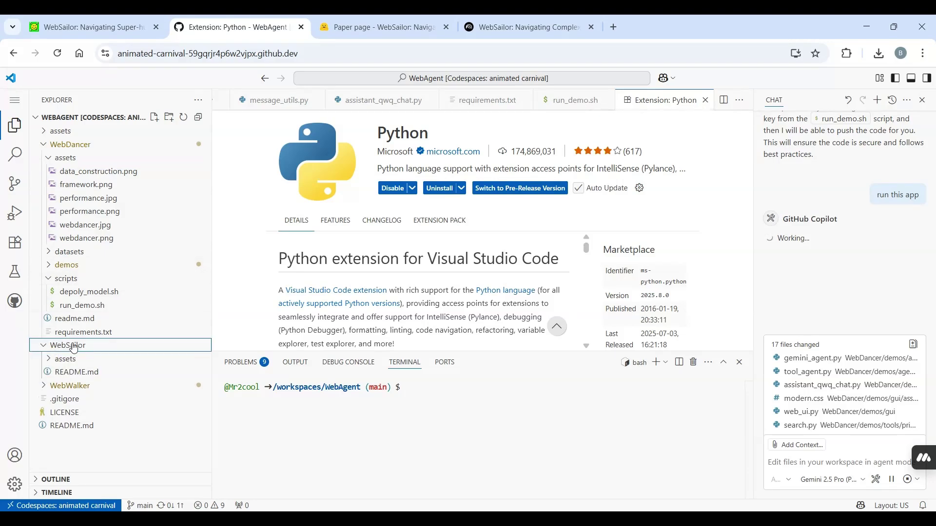
left_click(50, 360)
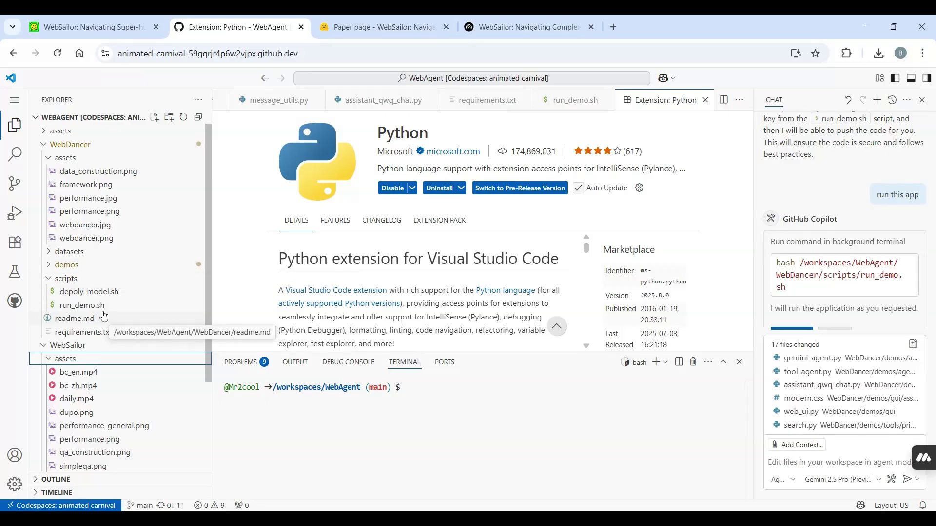
scroll(104, 316, "down", 4)
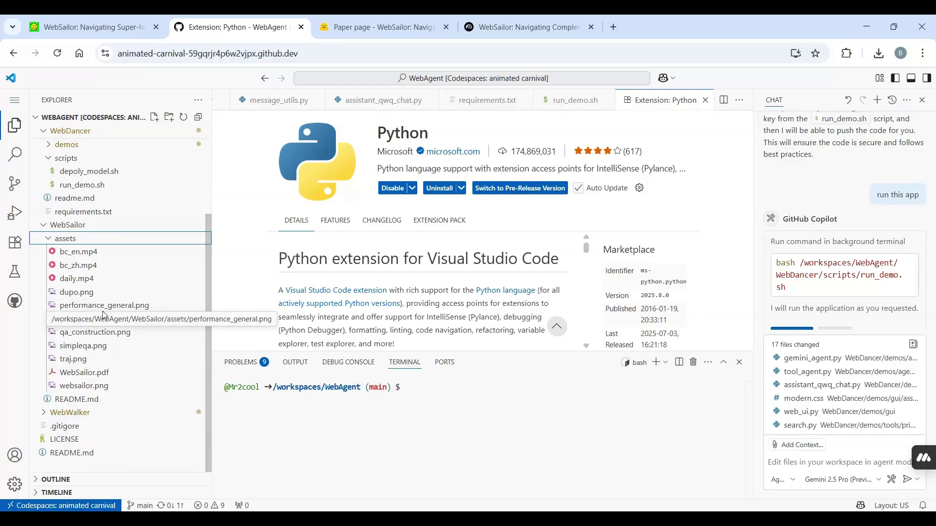
left_click(44, 413)
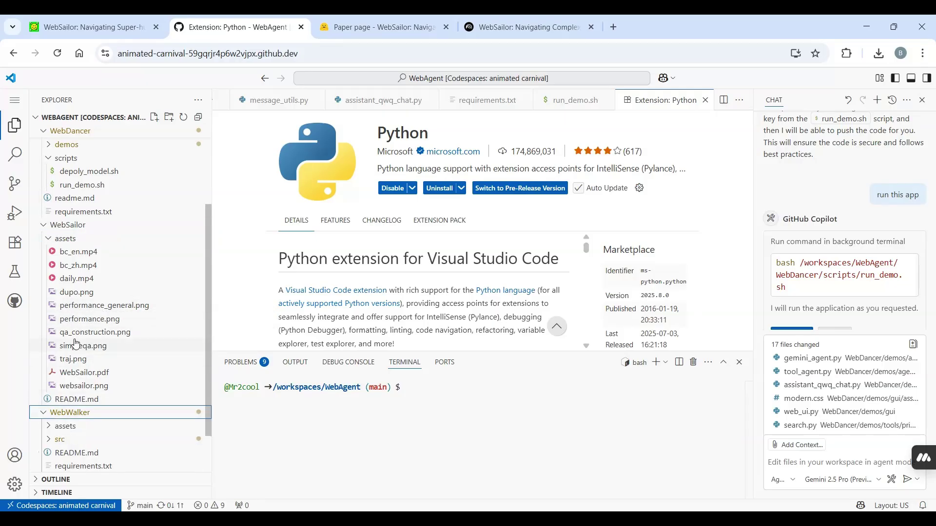
scroll(81, 299, "up", 5)
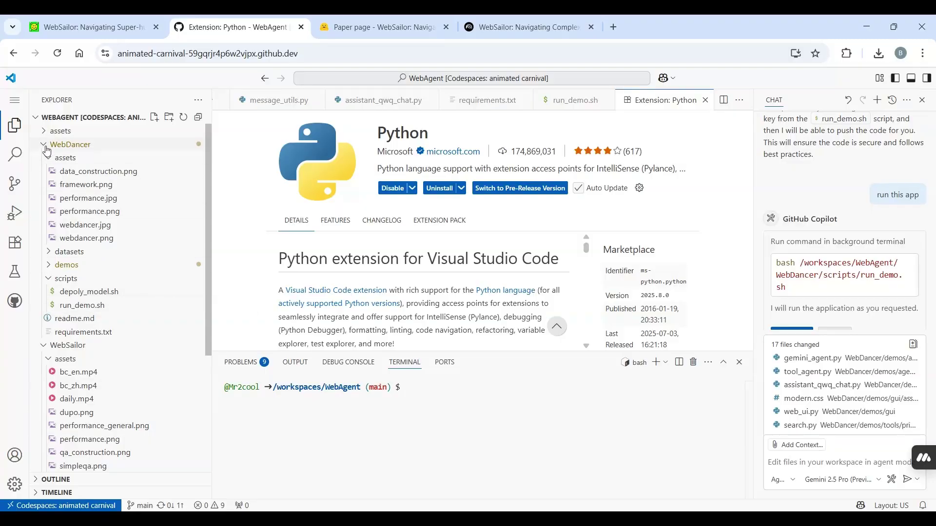
left_click(47, 132)
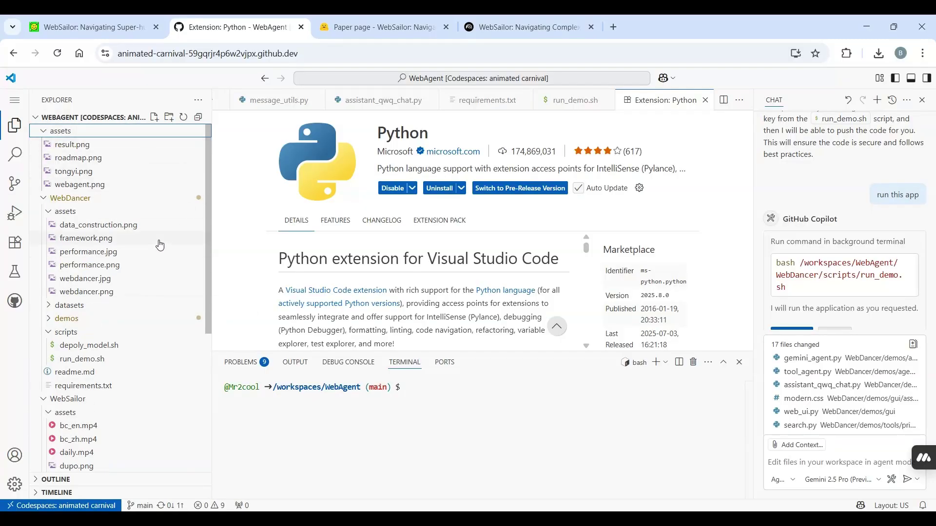
Step: Run Copilot's suggested command bash /workspaces/WebAgent/WebDancer/scripts/run_demo.sh in the terminal and open the app on port 7860 in the browser
left_click(852, 276)
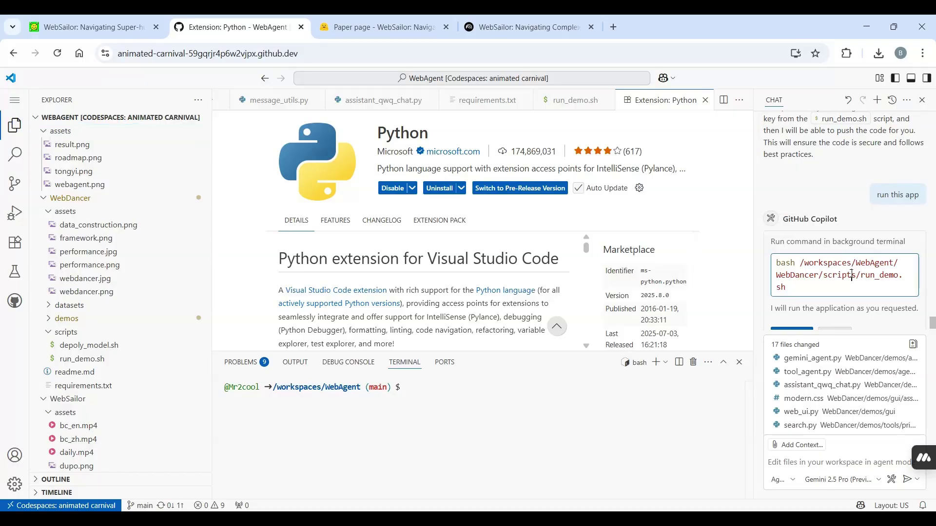
key("ctrl+a")
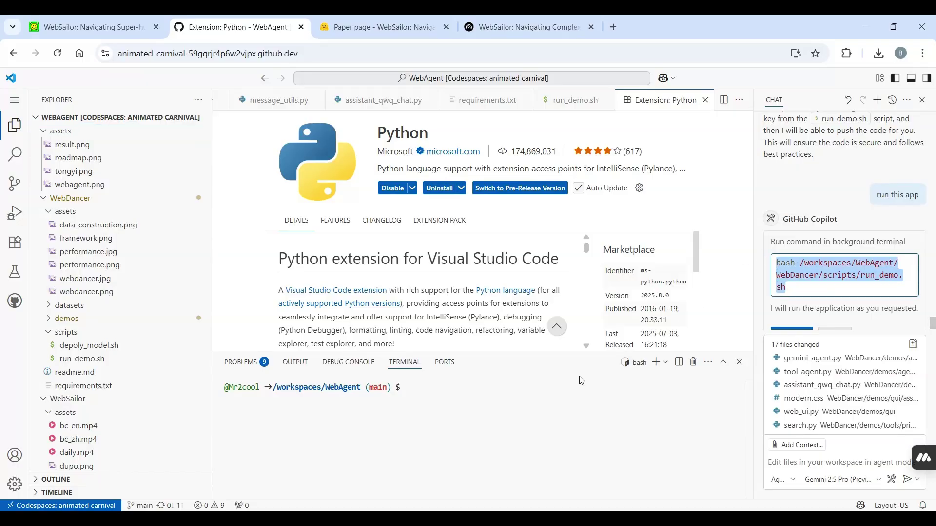
left_click(442, 395)
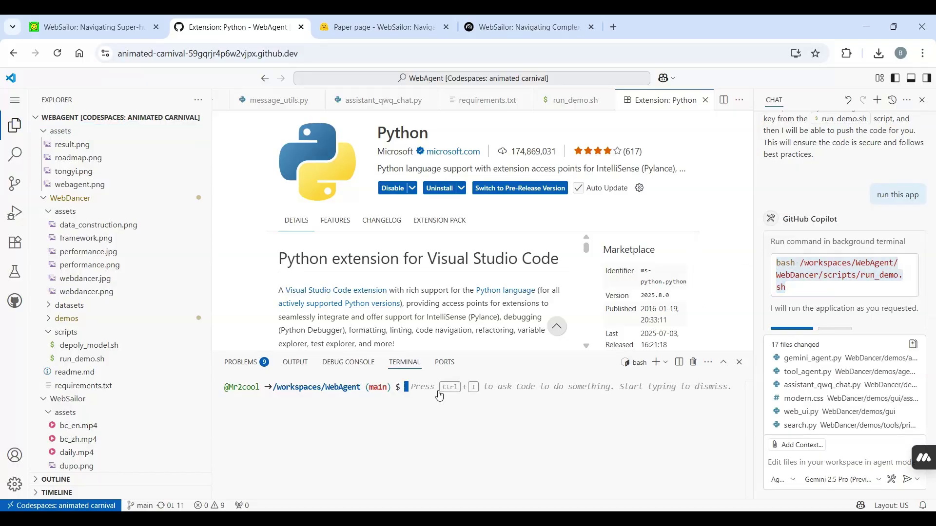
type("bash /workspaces/WebAgent/WebDancer/scripts/run_demo.sh")
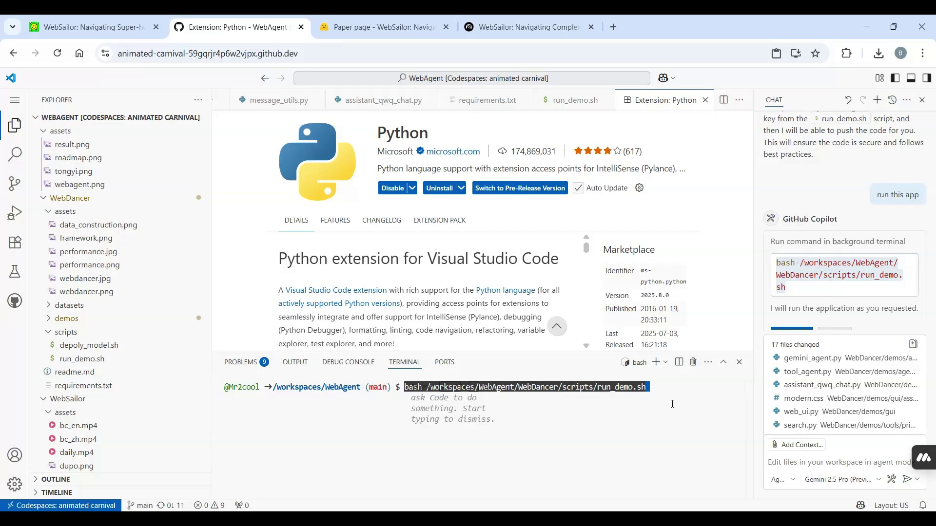
key("Return")
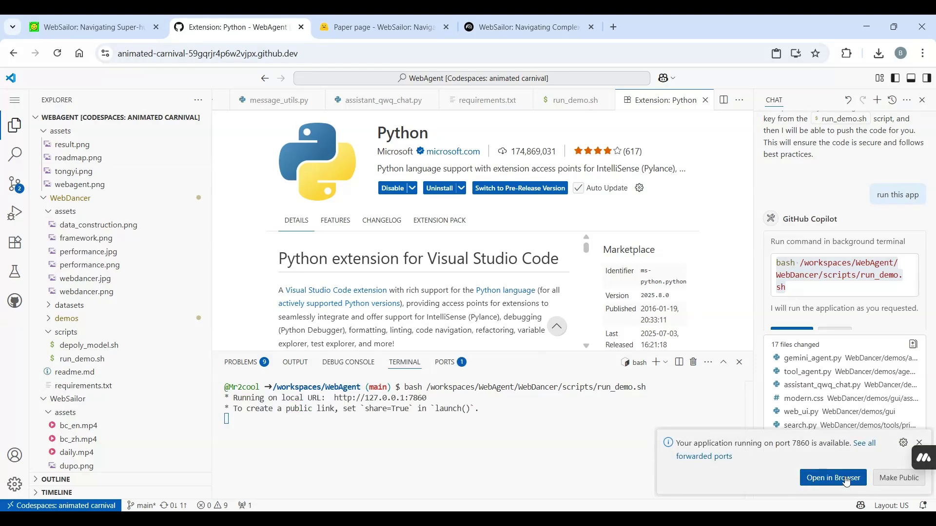
left_click(846, 481)
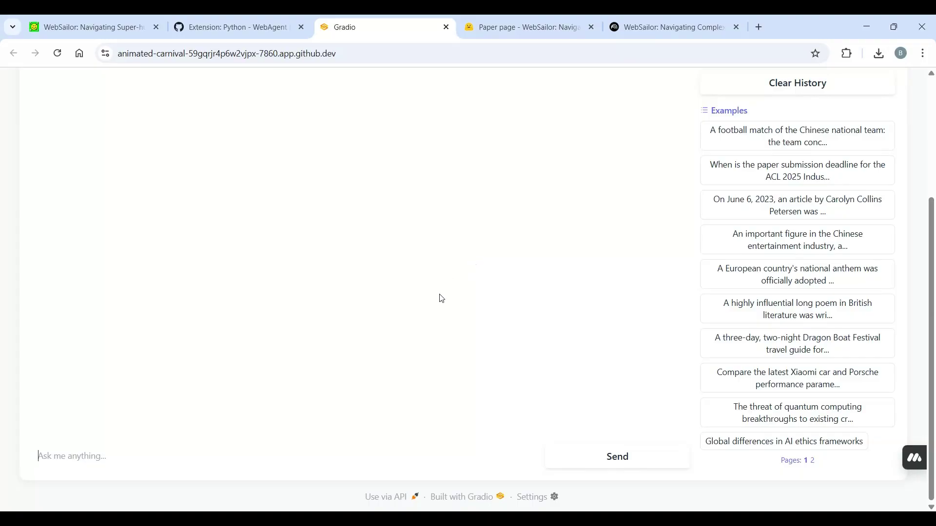
Step: Examine the Gradio chatbot page's example prompts and its Advanced Settings, collapsing the settings again
scroll(426, 323, "up", 3)
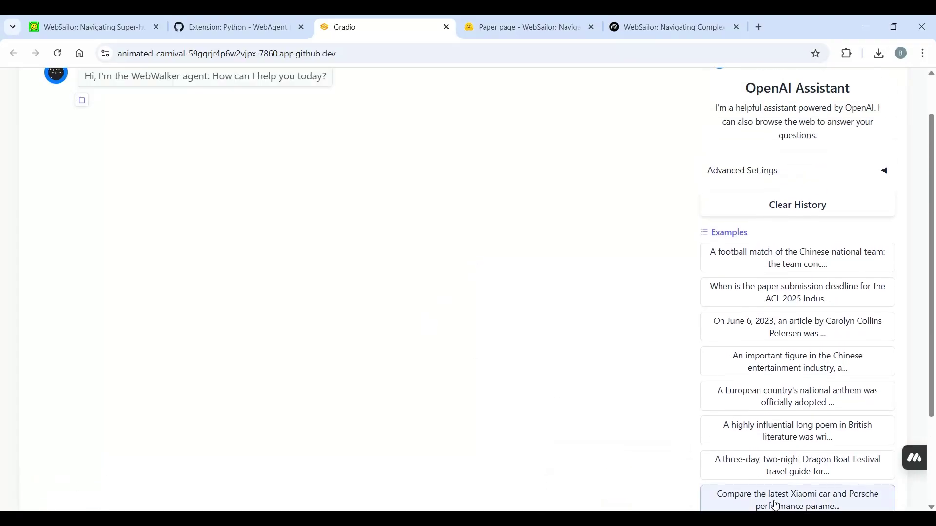
scroll(480, 261, "down", 1)
scroll(480, 261, "up", 2)
scroll(481, 261, "down", 2)
scroll(480, 262, "down", 1)
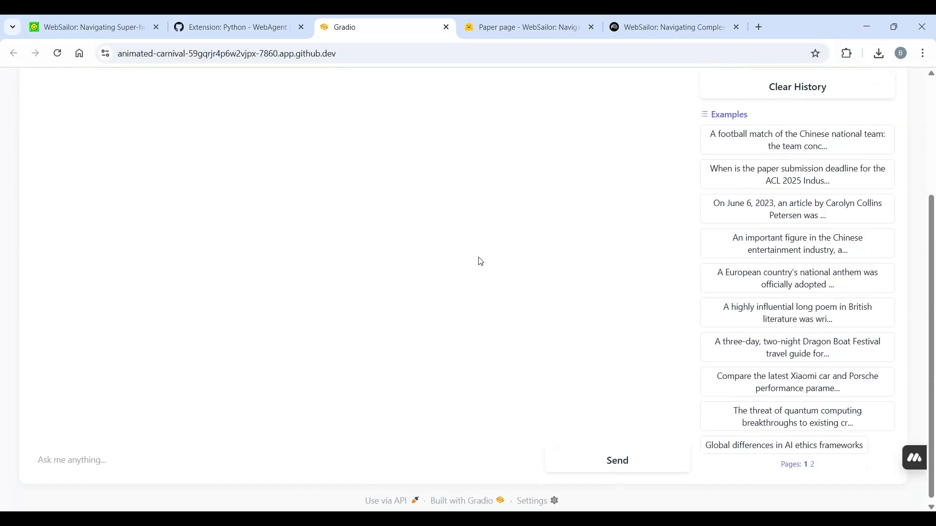
scroll(479, 262, "up", 4)
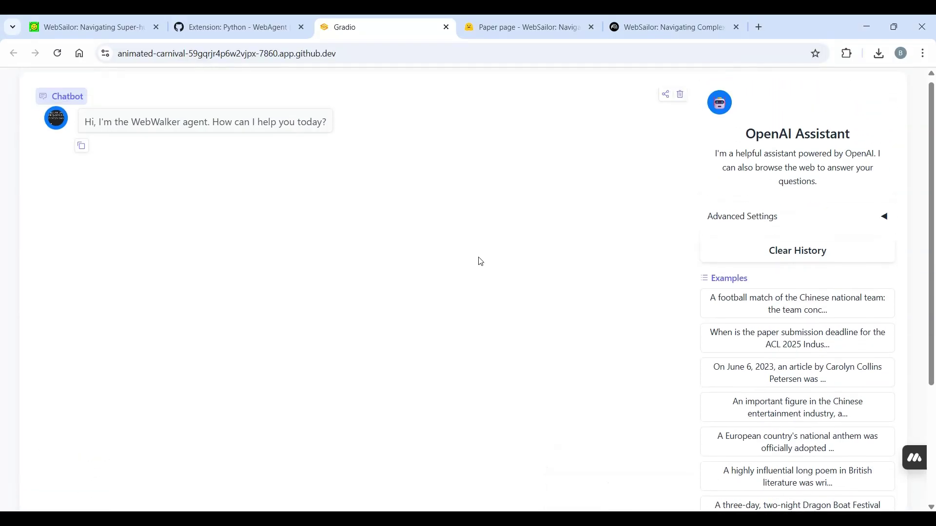
left_click(886, 223)
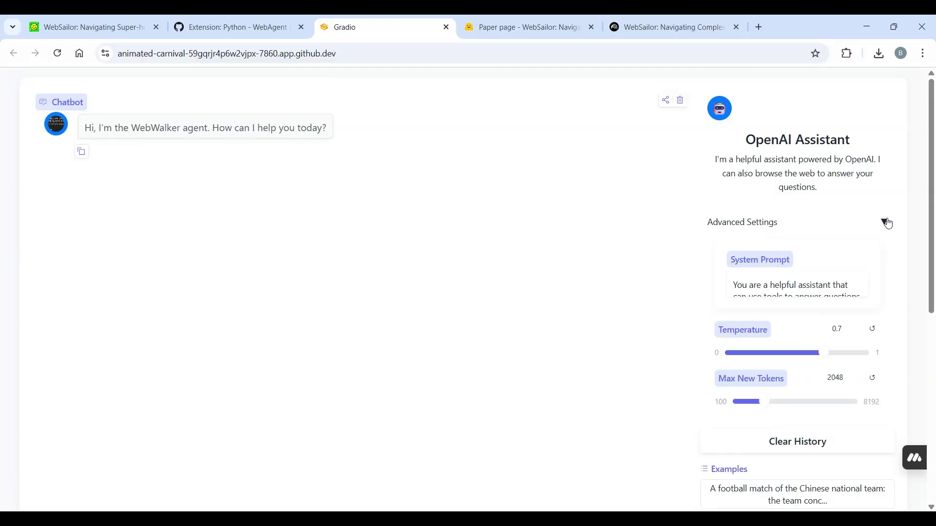
left_click(887, 223)
scroll(380, 217, "down", 4)
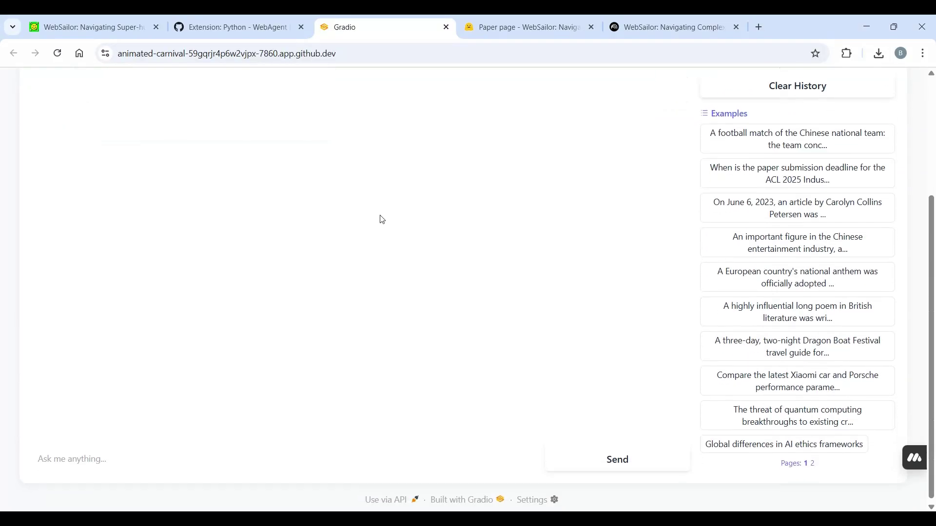
Step: Copy the Task Level 2 Example 2 question from the arXiv PDF, send it to the Gradio chatbot, and highlight the reply
left_click(127, 29)
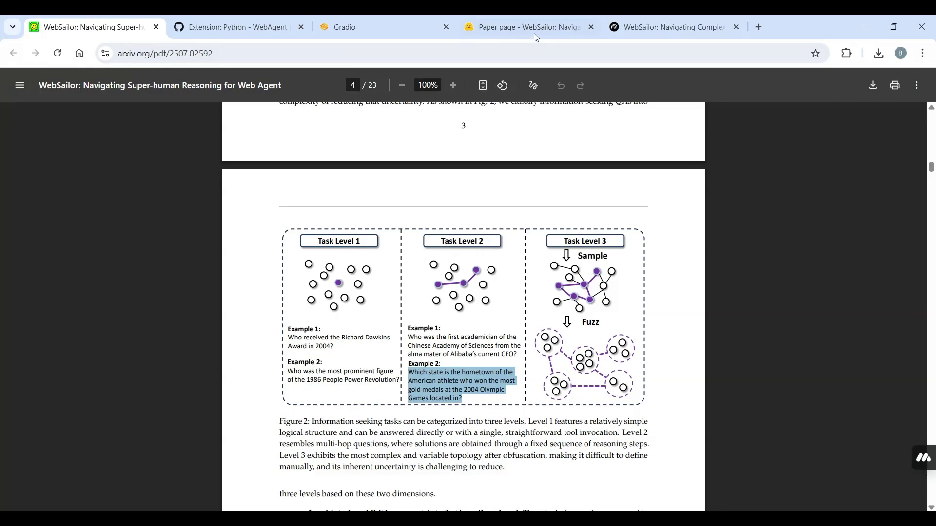
left_click(429, 31)
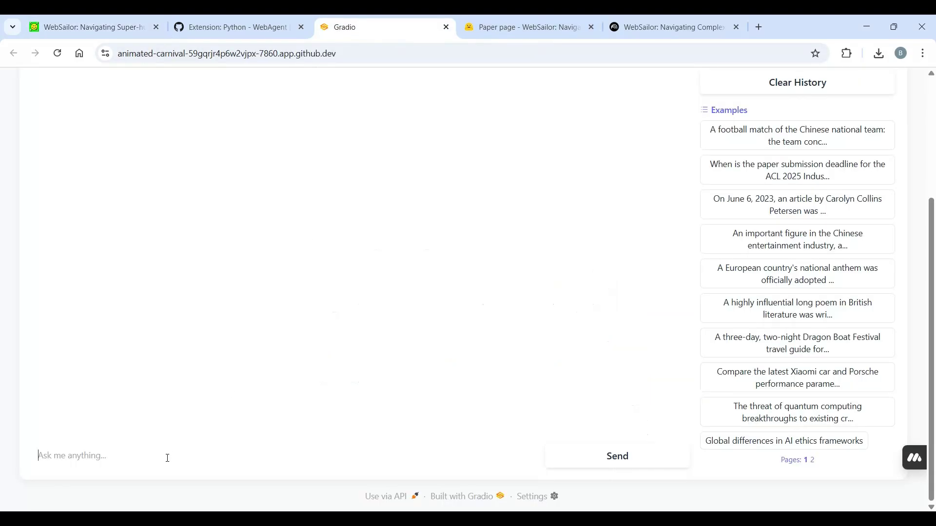
type("Which state is the hometown of the American athlete who won the most gold medals at the 2004 Olympic Games located in?")
left_click(579, 466)
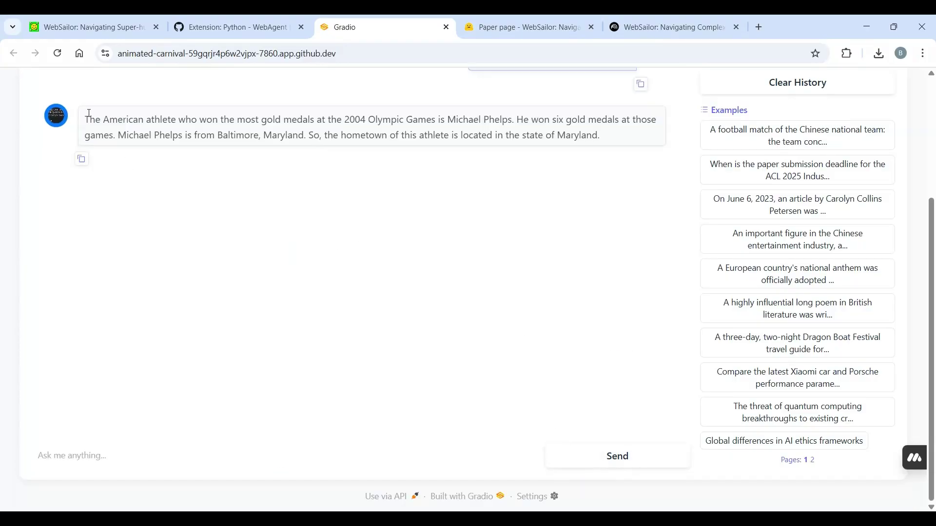
left_click_drag(87, 120, 615, 138)
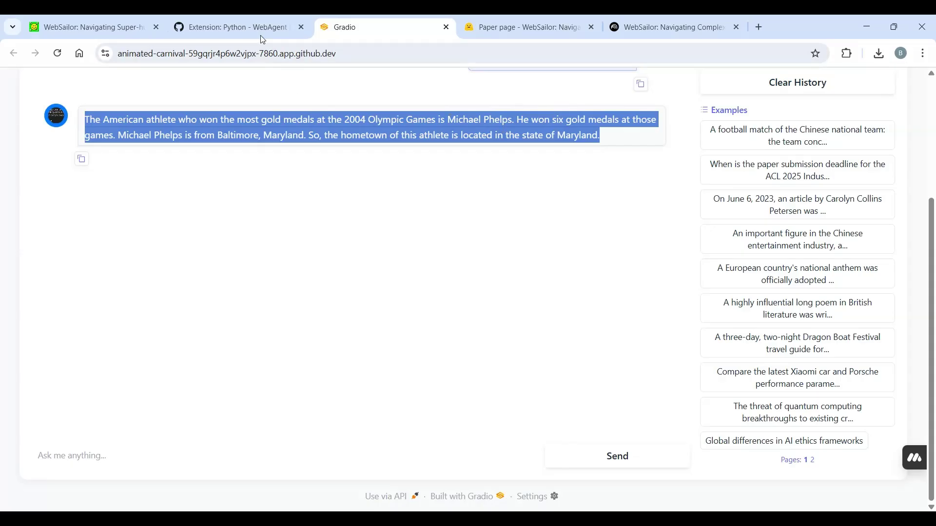
Step: Return to the arXiv WebSailor PDF and highlight the Level 1 and Level 2 task definitions below Figure 2
left_click(247, 28)
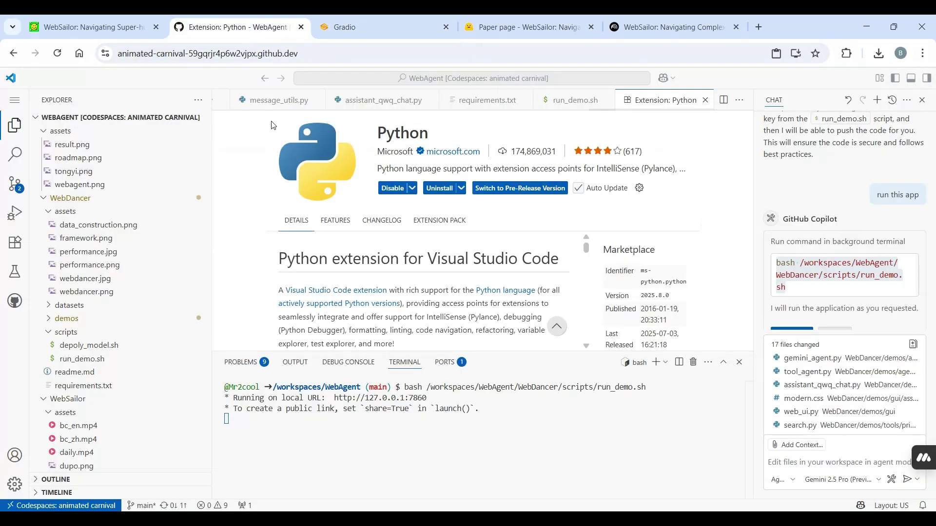
left_click(119, 18)
scroll(375, 395, "down", 3)
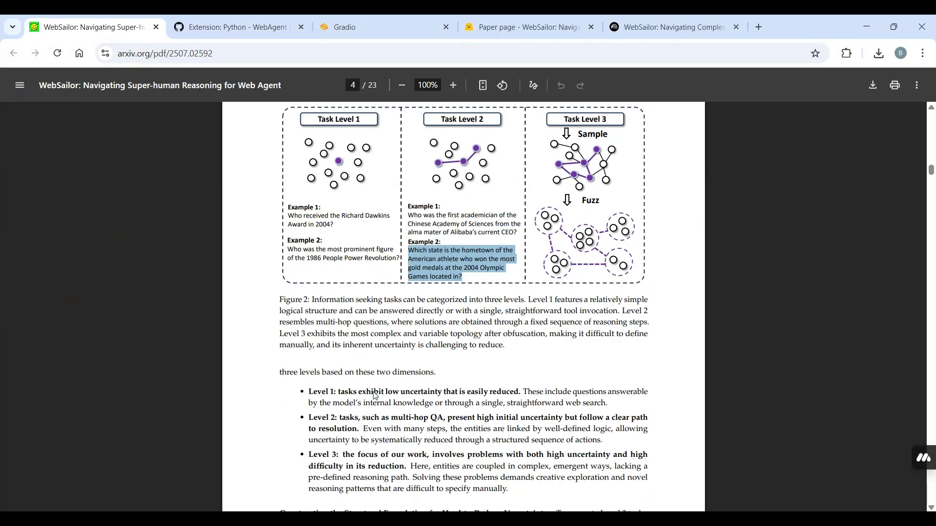
scroll(375, 396, "down", 4)
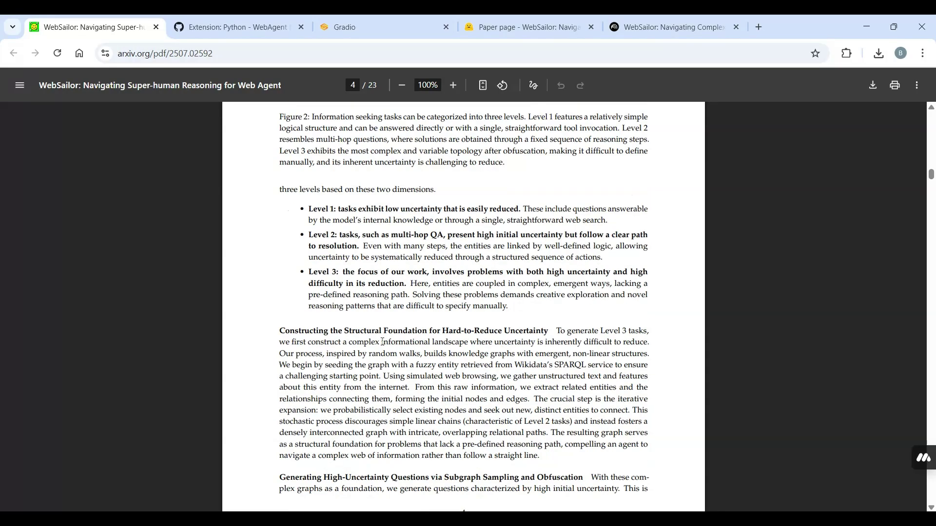
left_click_drag(366, 211, 525, 203)
left_click_drag(323, 236, 551, 238)
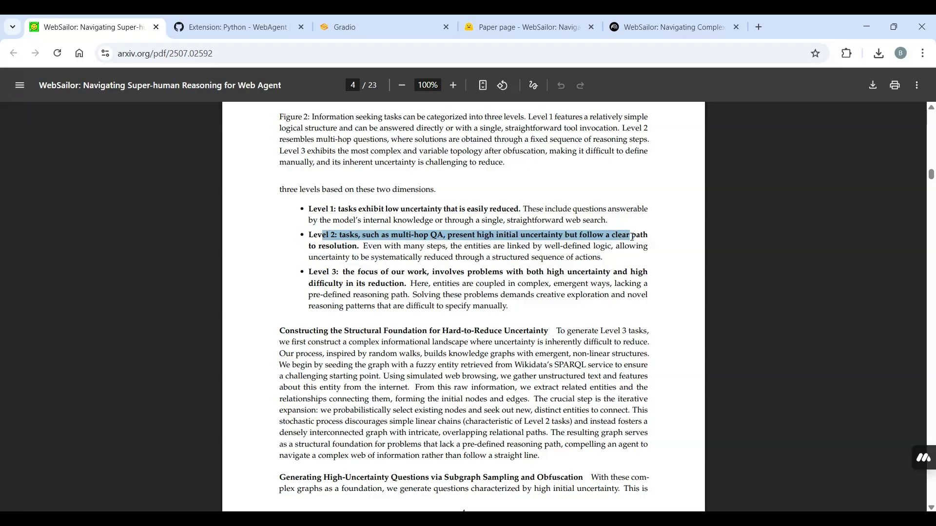
Step: Read on through the paper's reasoning reconstruction, reinforcement learning, experiment setup, benchmark results, SailorFog-QA analysis and related work sections
scroll(515, 314, "down", 14)
scroll(506, 335, "down", 9)
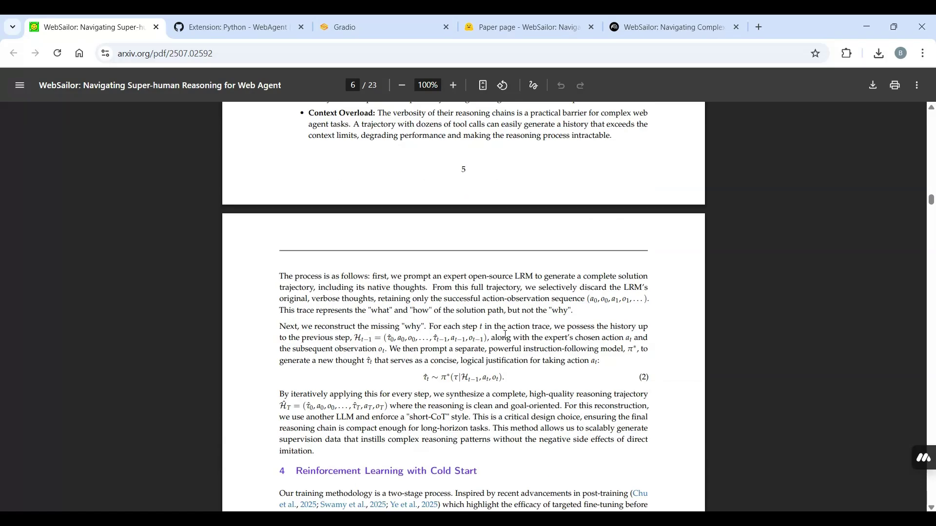
scroll(506, 335, "down", 5)
scroll(505, 335, "down", 20)
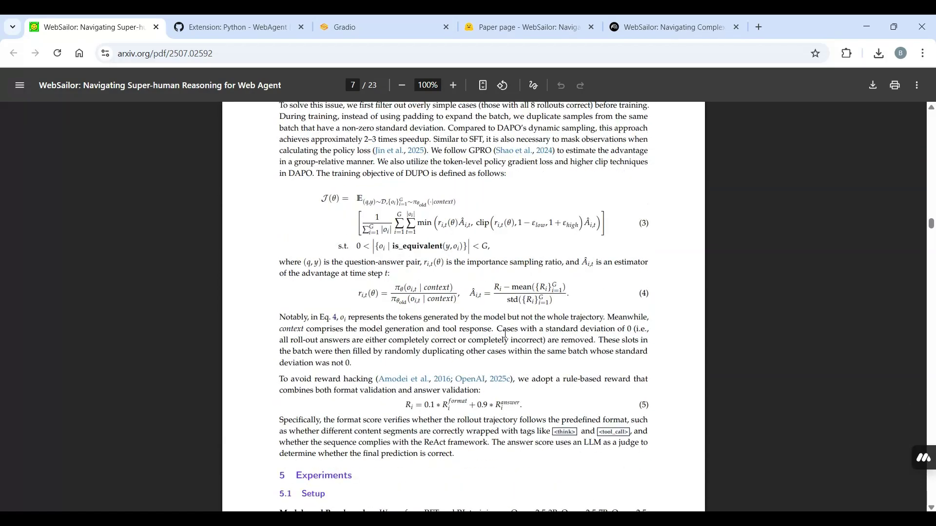
scroll(506, 334, "down", 7)
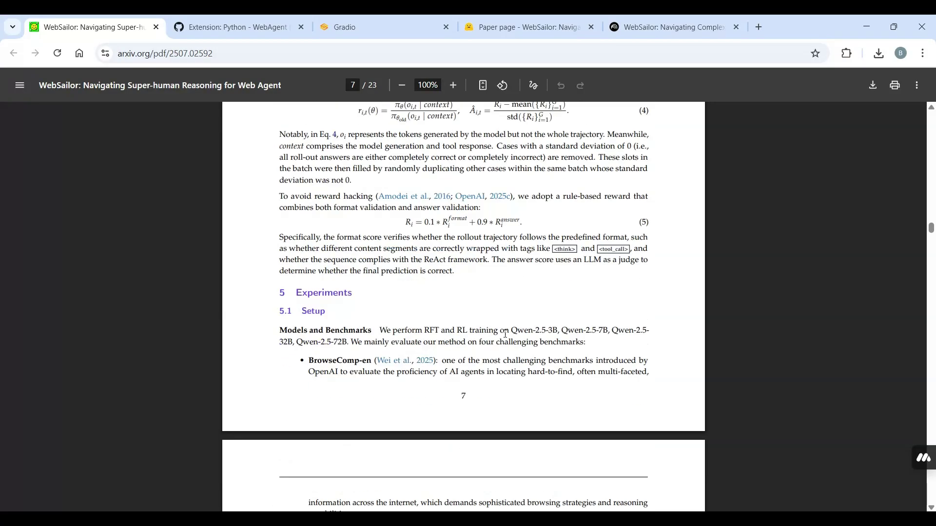
scroll(505, 334, "down", 20)
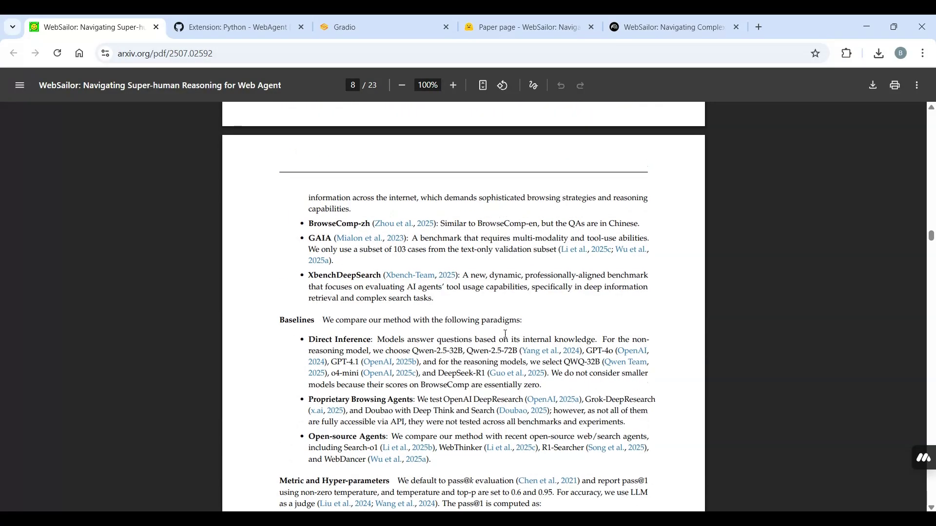
scroll(506, 335, "down", 20)
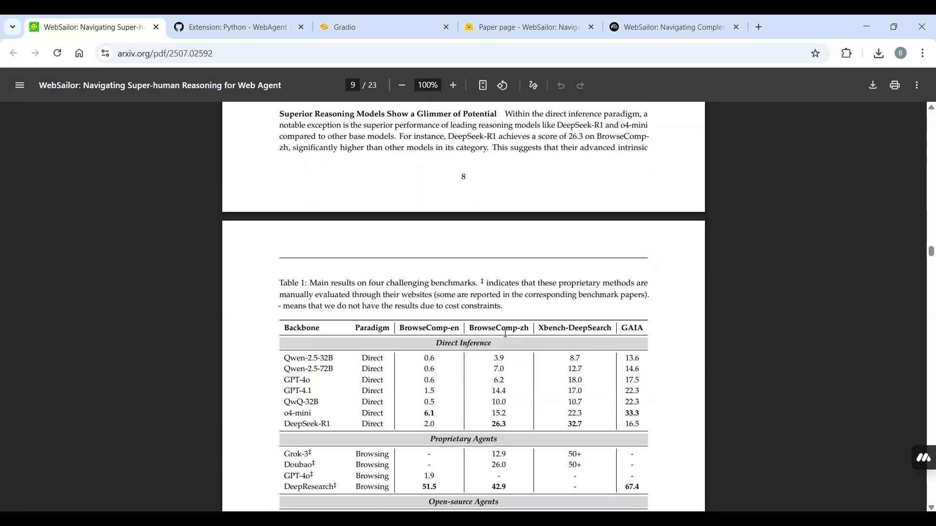
scroll(505, 335, "down", 18)
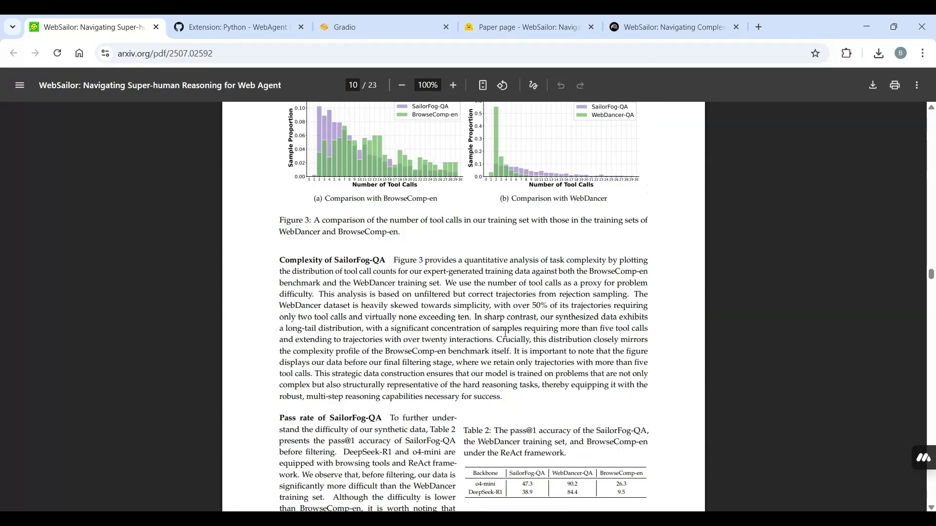
scroll(505, 332, "down", 20)
scroll(505, 333, "down", 20)
scroll(506, 333, "down", 5)
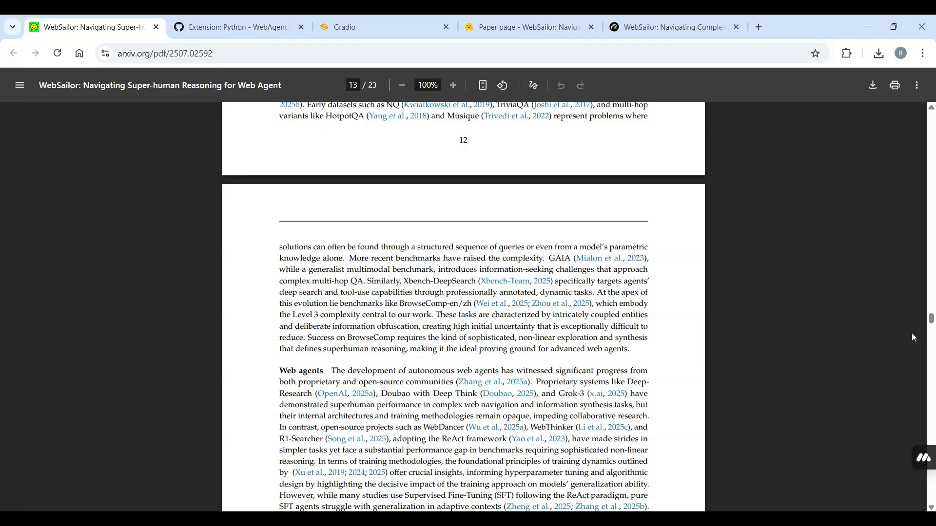
Step: Examine the appendix's experimental details and BrowseComp-en case trajectory, continuing through the references to the paper's last page
scroll(426, 359, "down", 15)
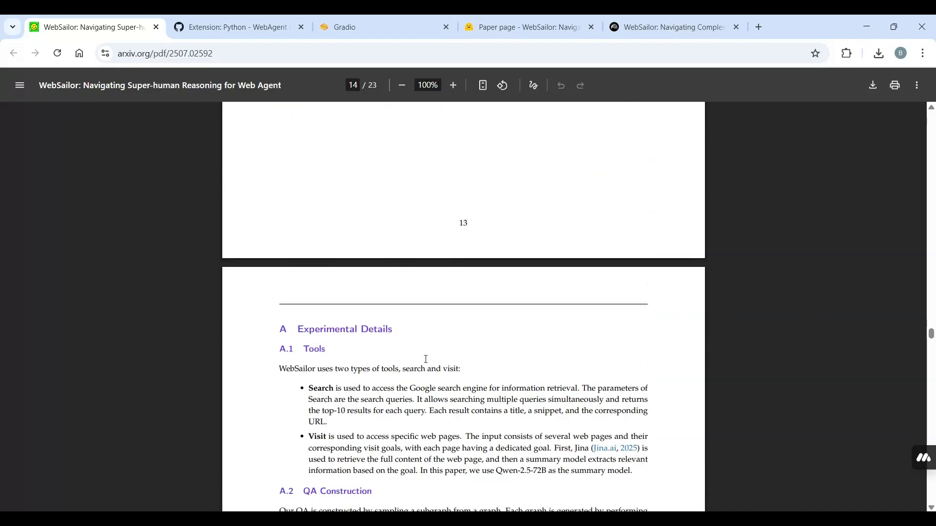
scroll(426, 359, "down", 15)
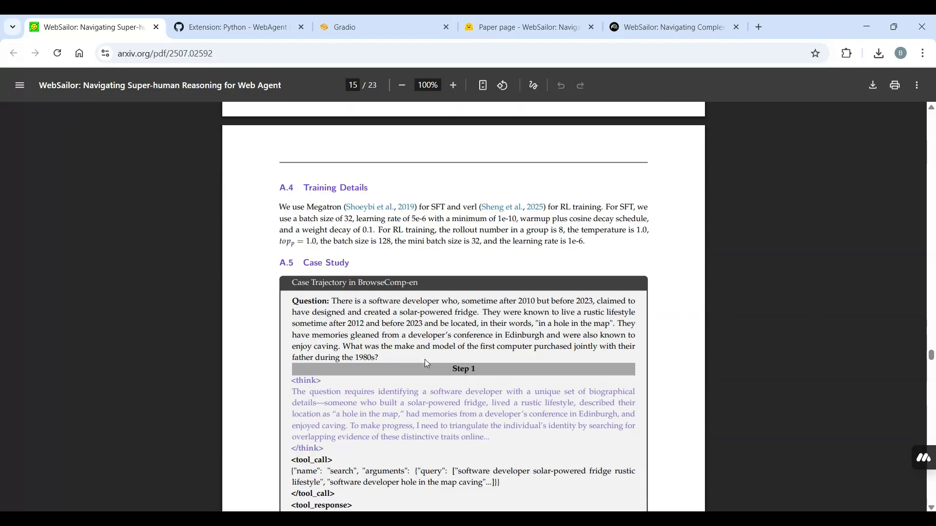
scroll(426, 364, "down", 20)
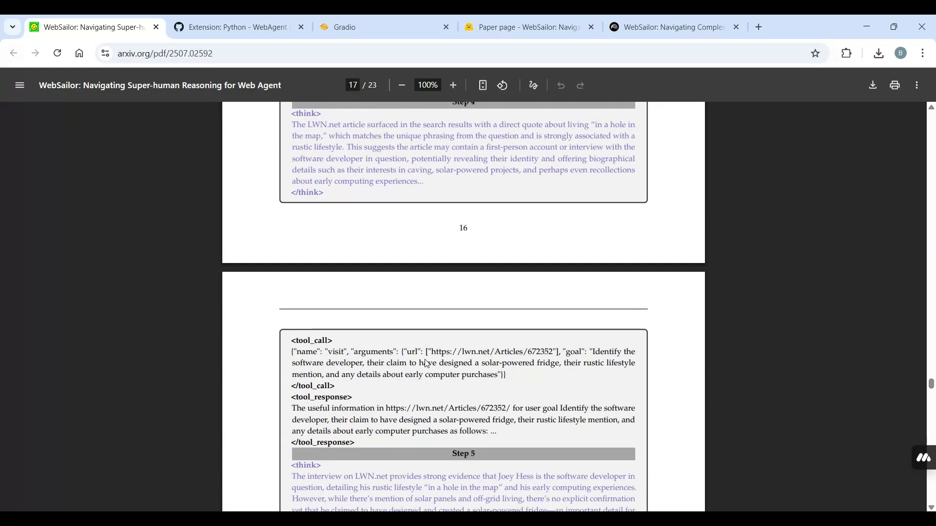
scroll(426, 361, "down", 20)
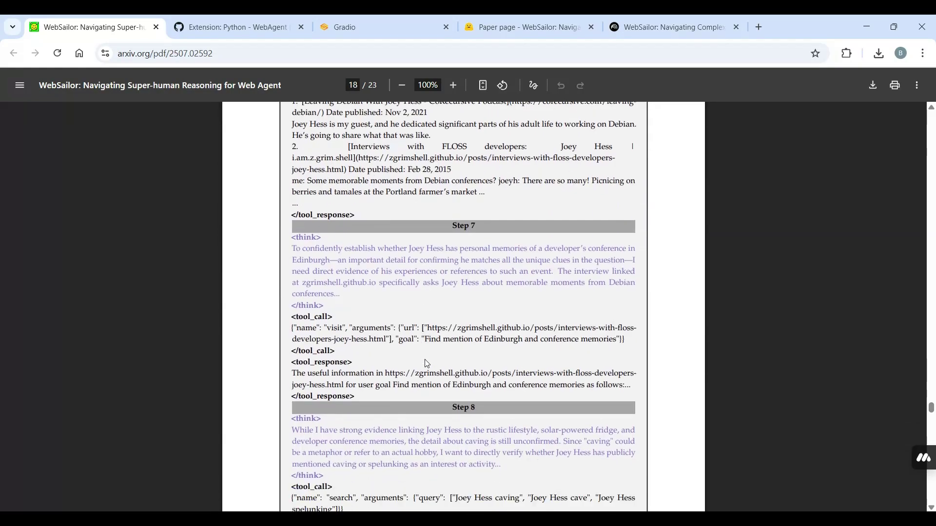
scroll(425, 359, "down", 14)
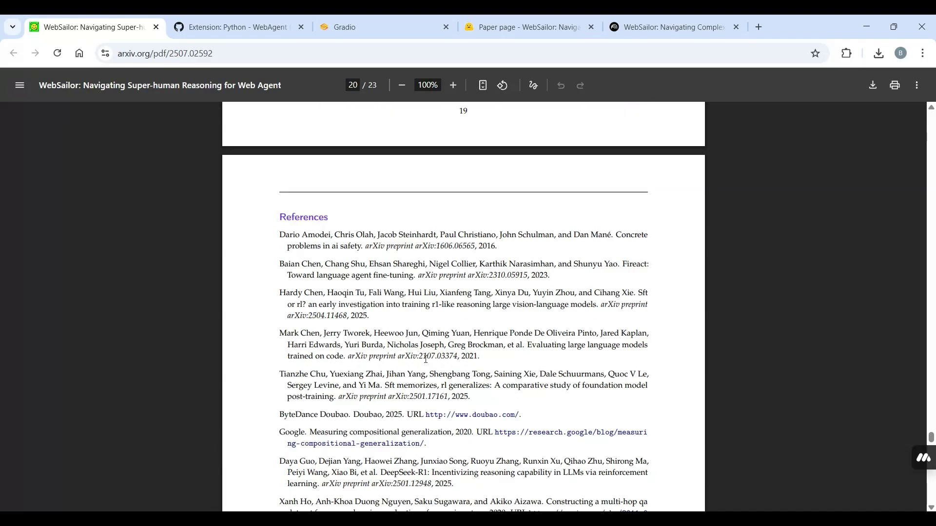
scroll(426, 359, "down", 20)
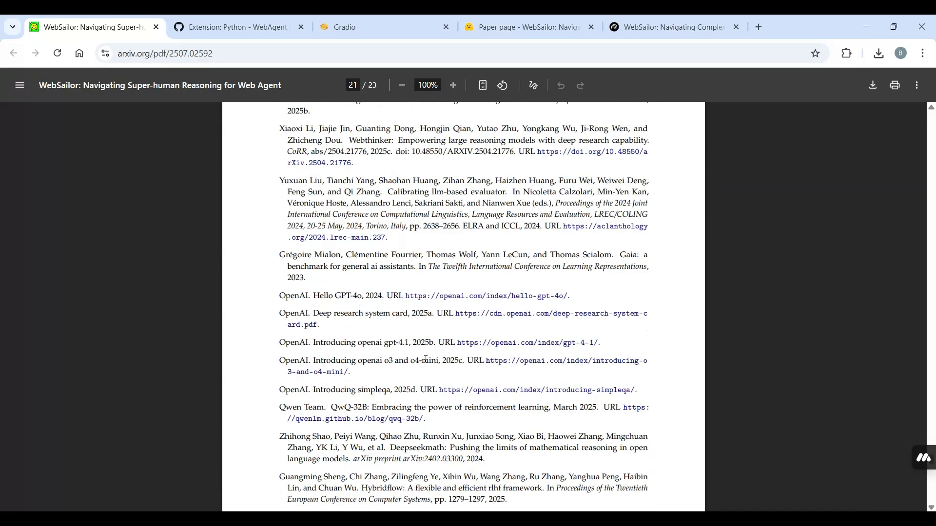
scroll(426, 359, "down", 20)
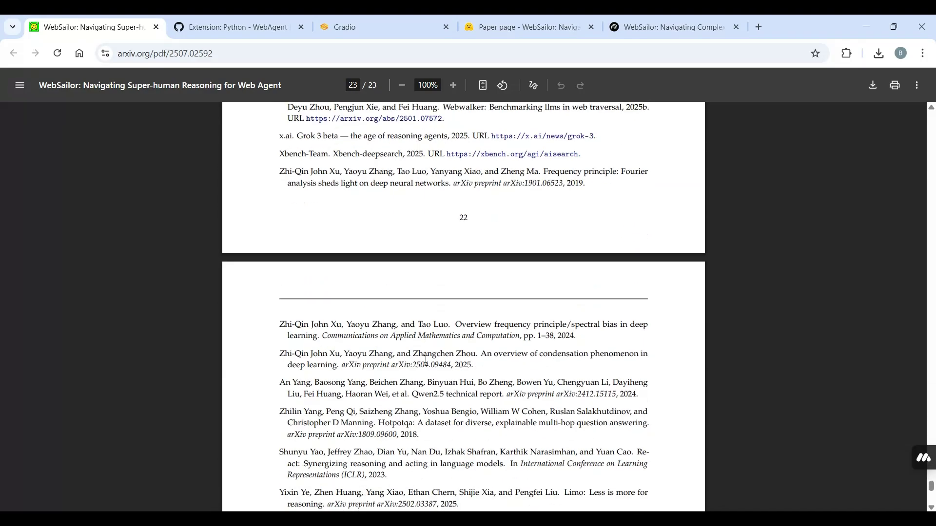
scroll(426, 359, "down", 6)
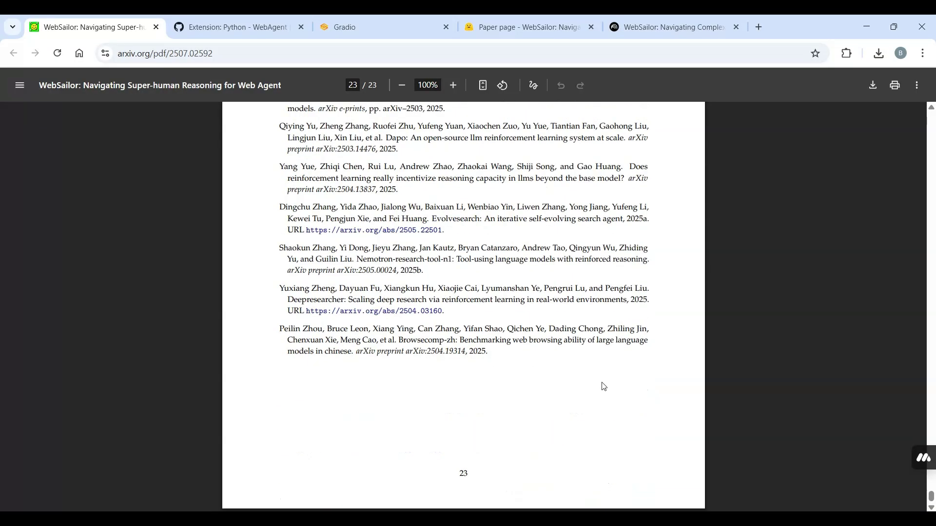